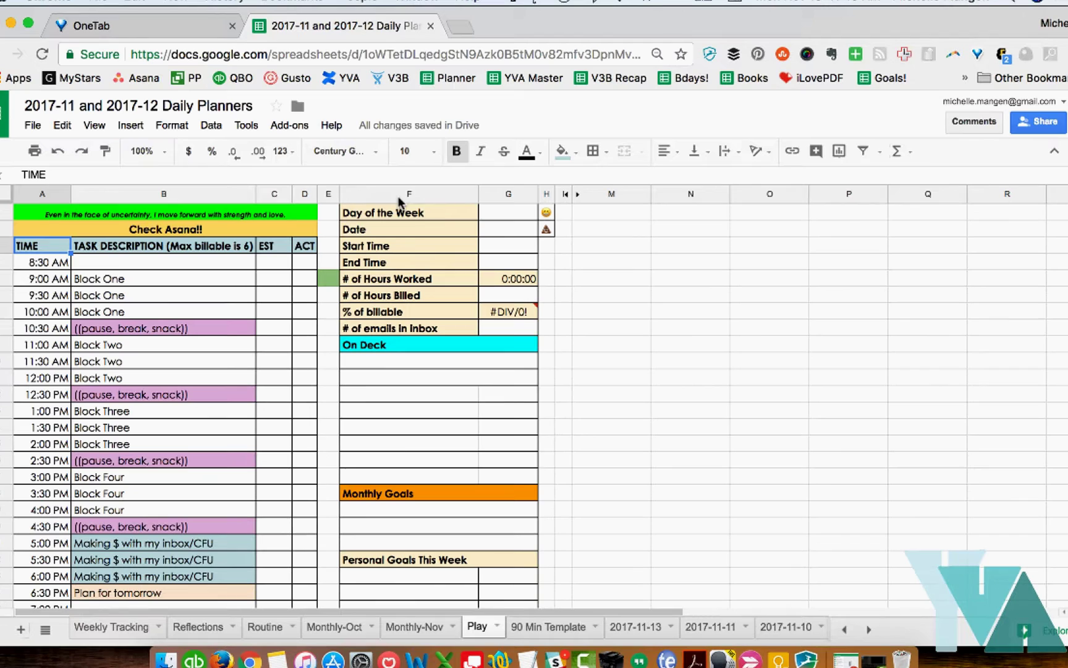
- Review the existing schedule, from the 8:30 AM slot through the 5:00 PM inbox task
click(130, 282)
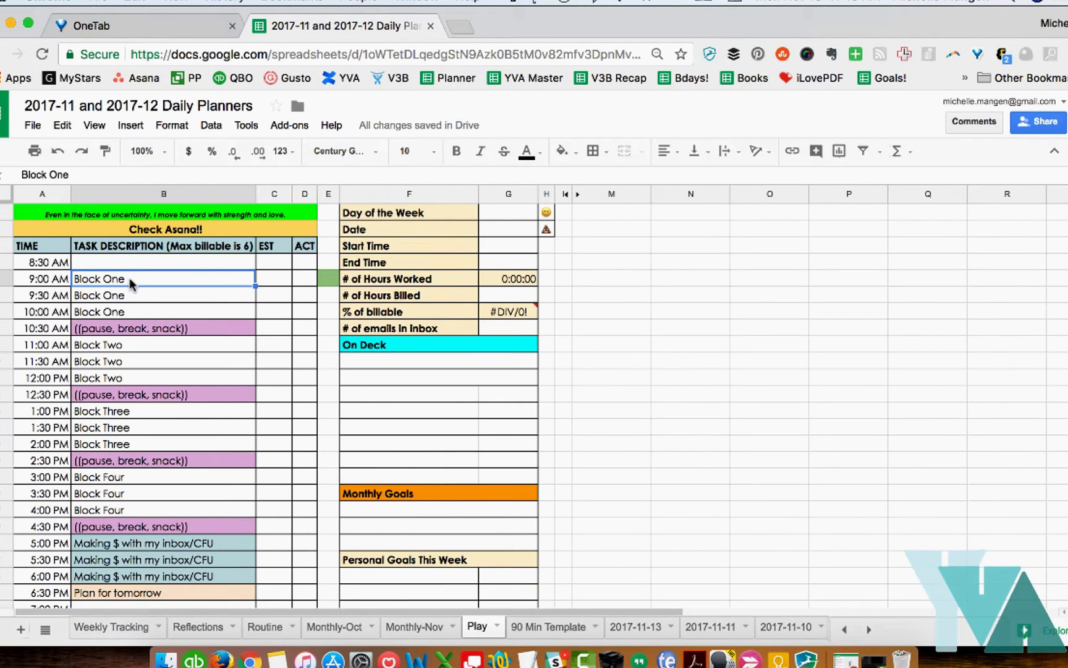
click(133, 329)
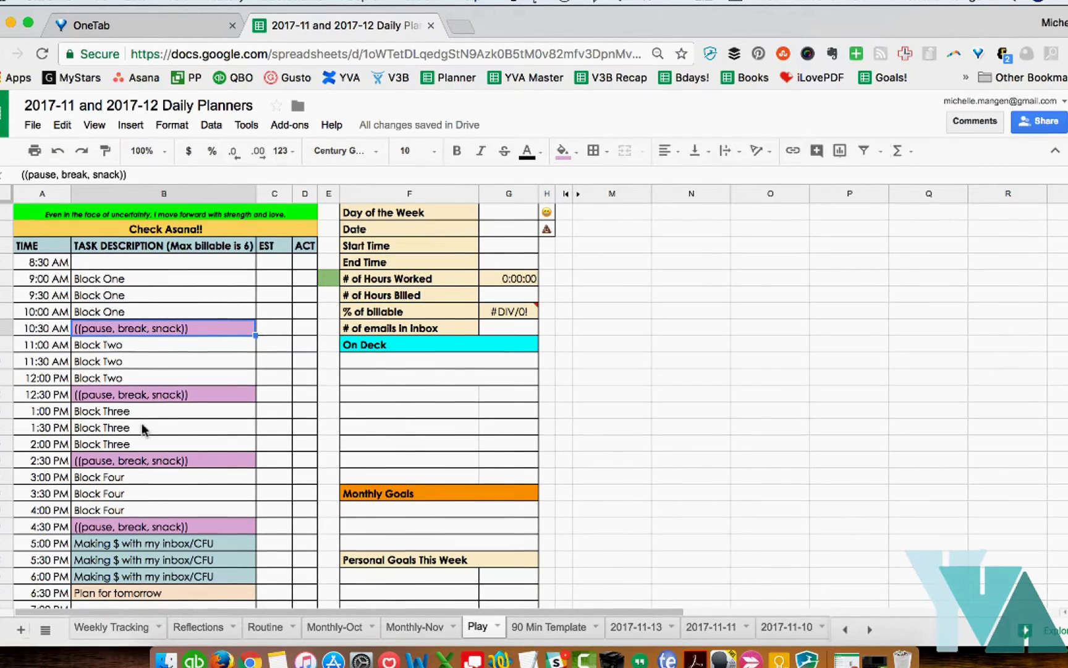
scroll(142, 429, down, 1)
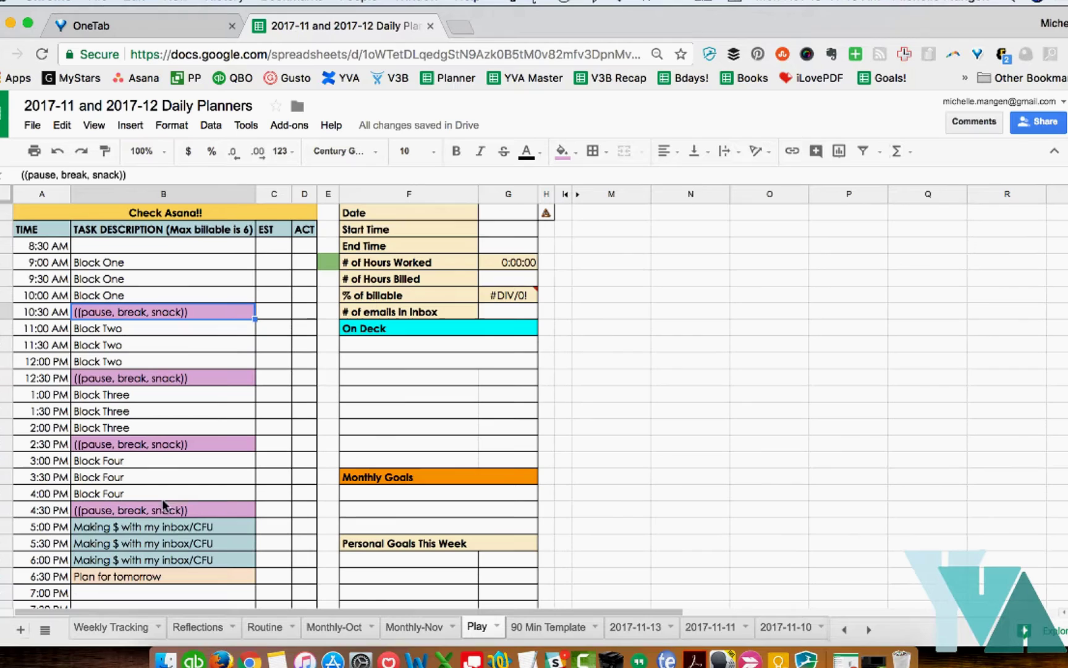
click(174, 530)
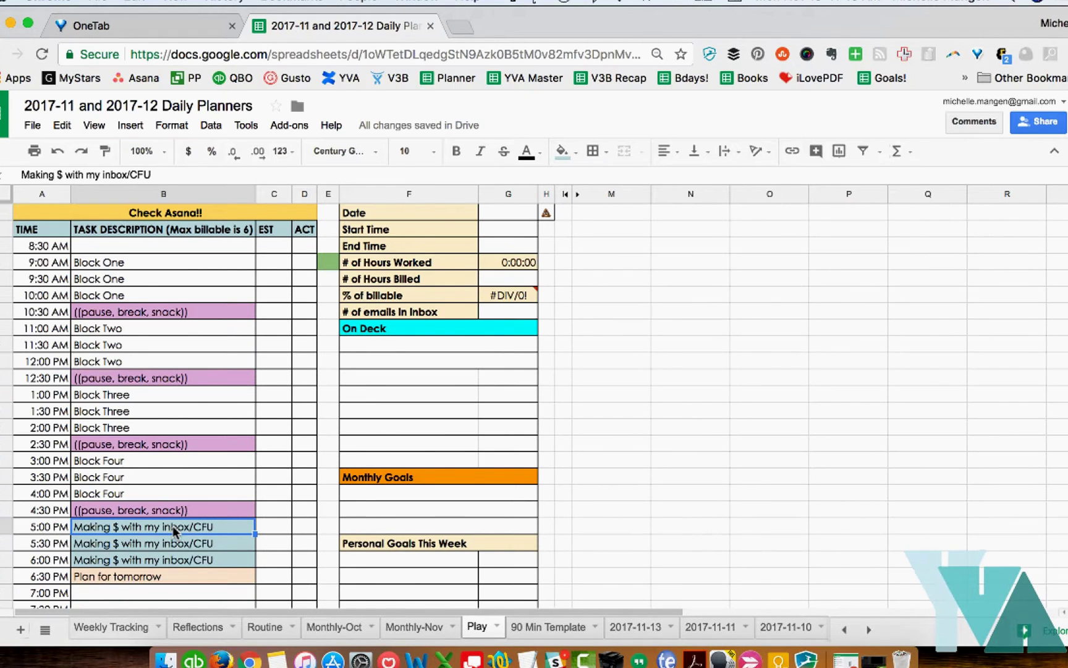
click(31, 248)
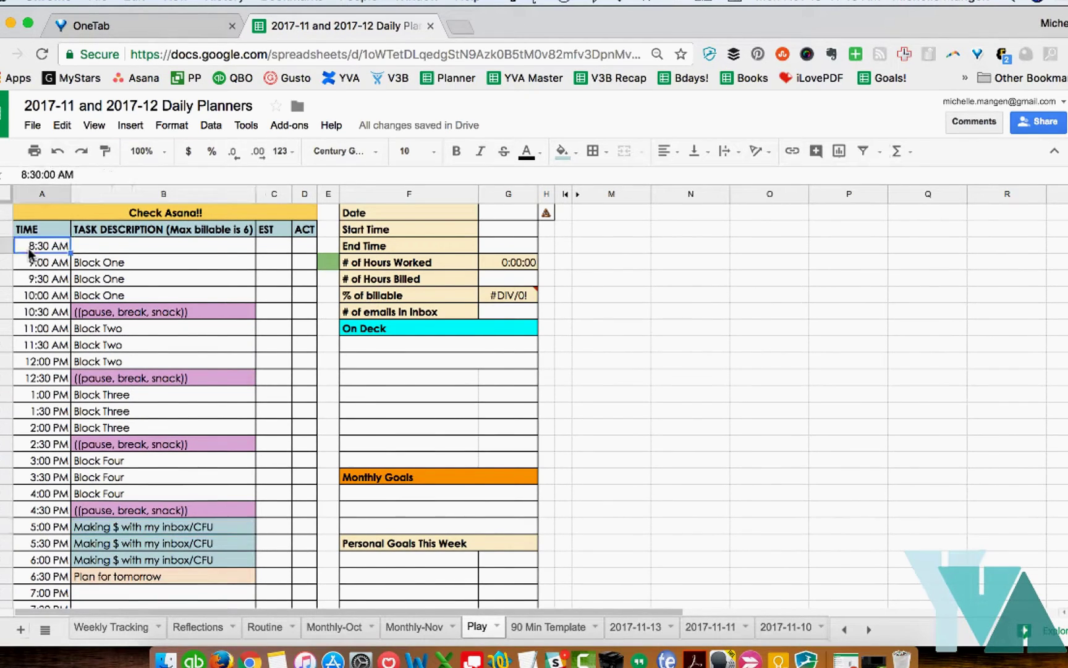
click(103, 248)
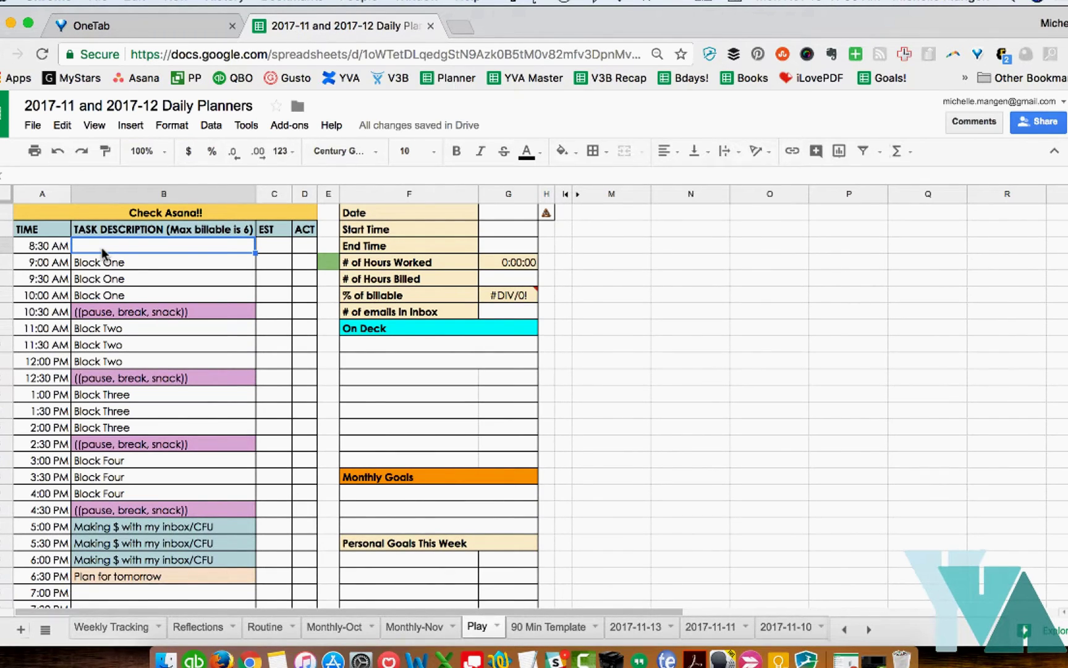
key(Down)
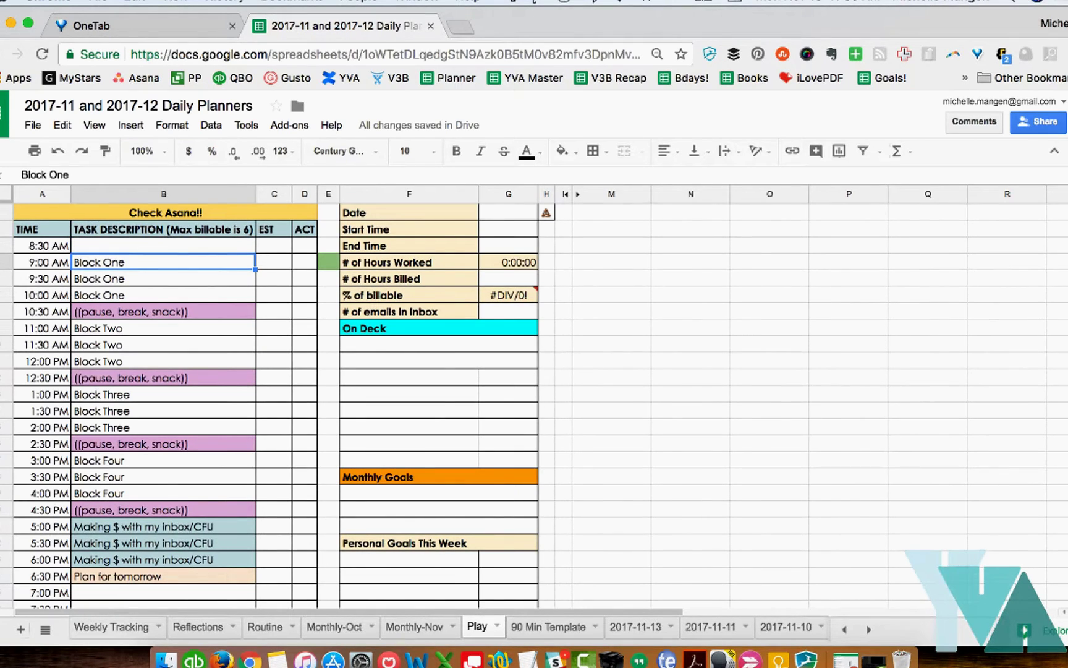
key(Up)
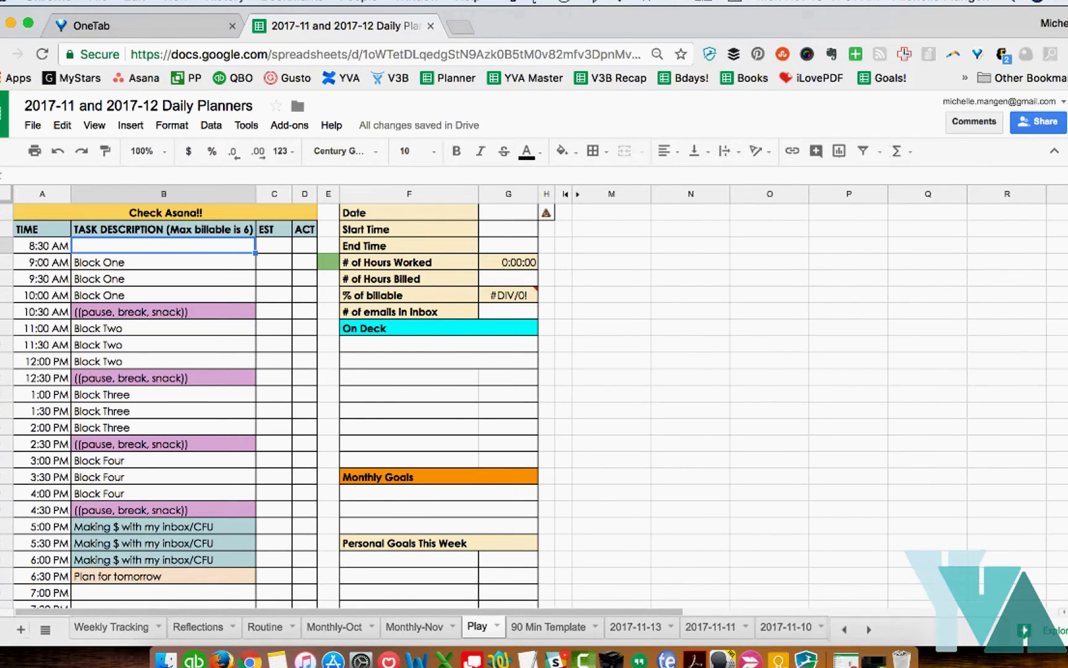
- Enter Client Call in the 11:00 AM and 11:30 AM task cells
click(123, 328)
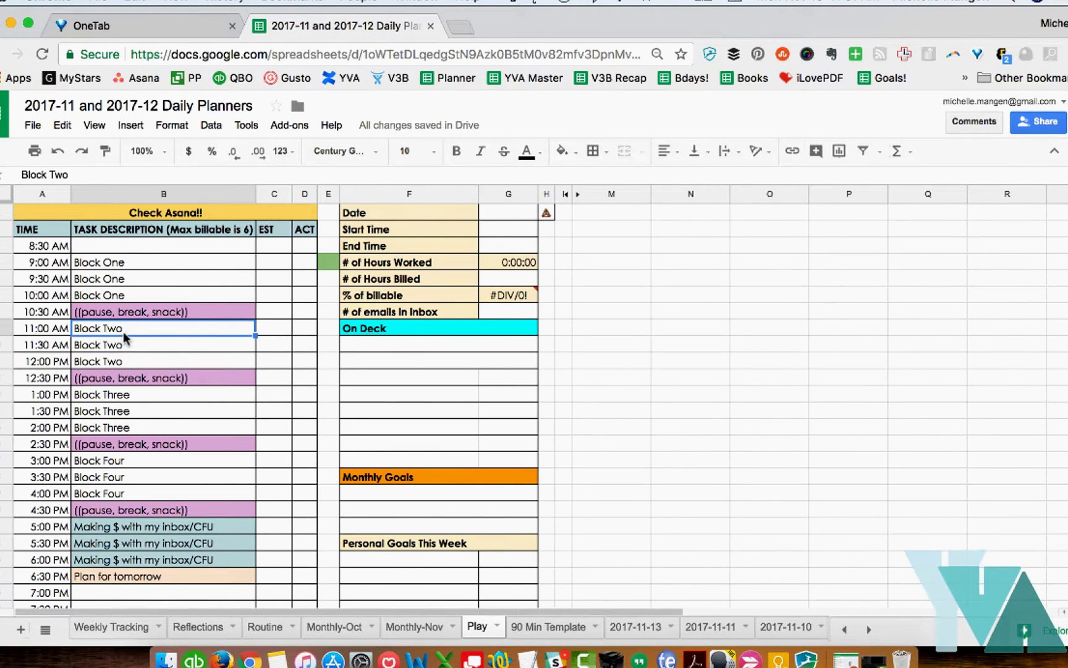
text(Client Call)
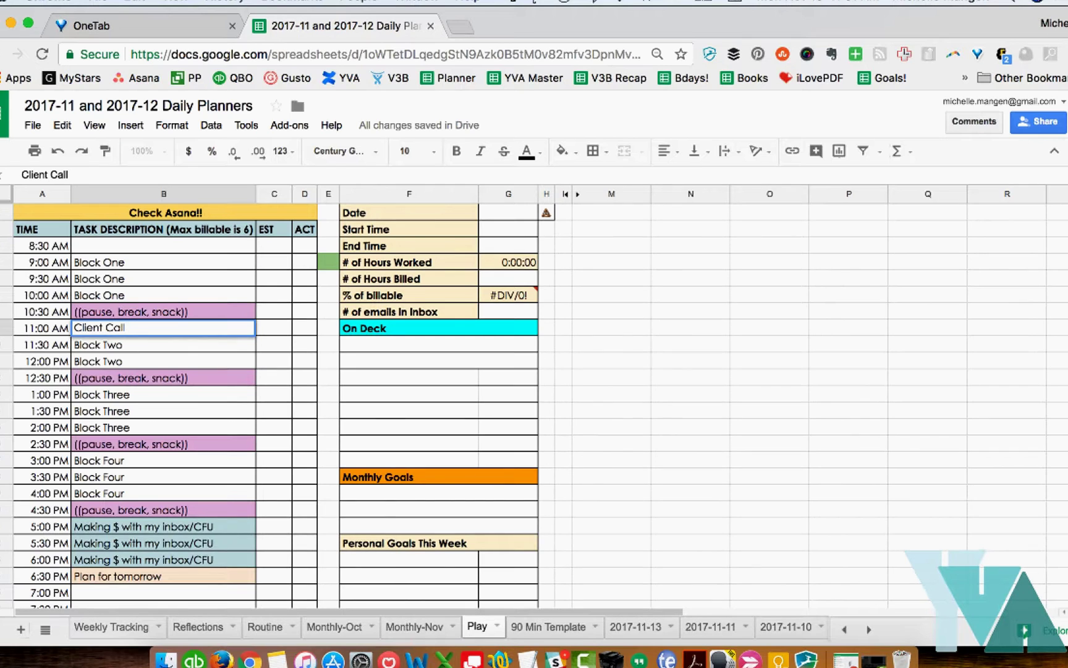
key(Return)
text(Client Call)
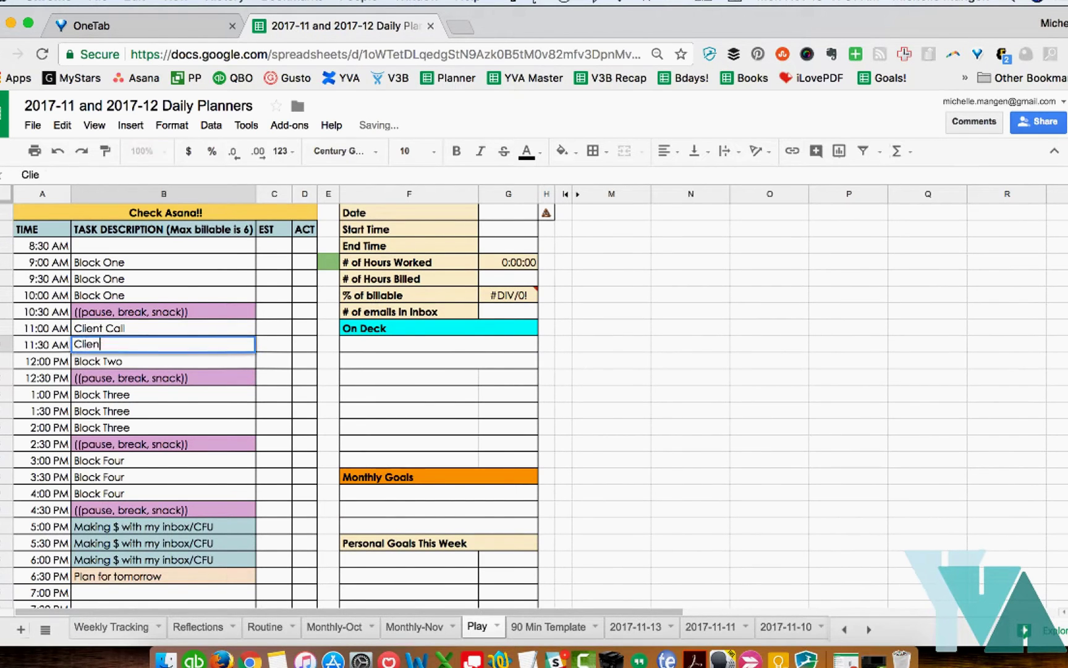
key(Return)
- Shade both Client Call slots yellow
key(Up)
key(shift+Up)
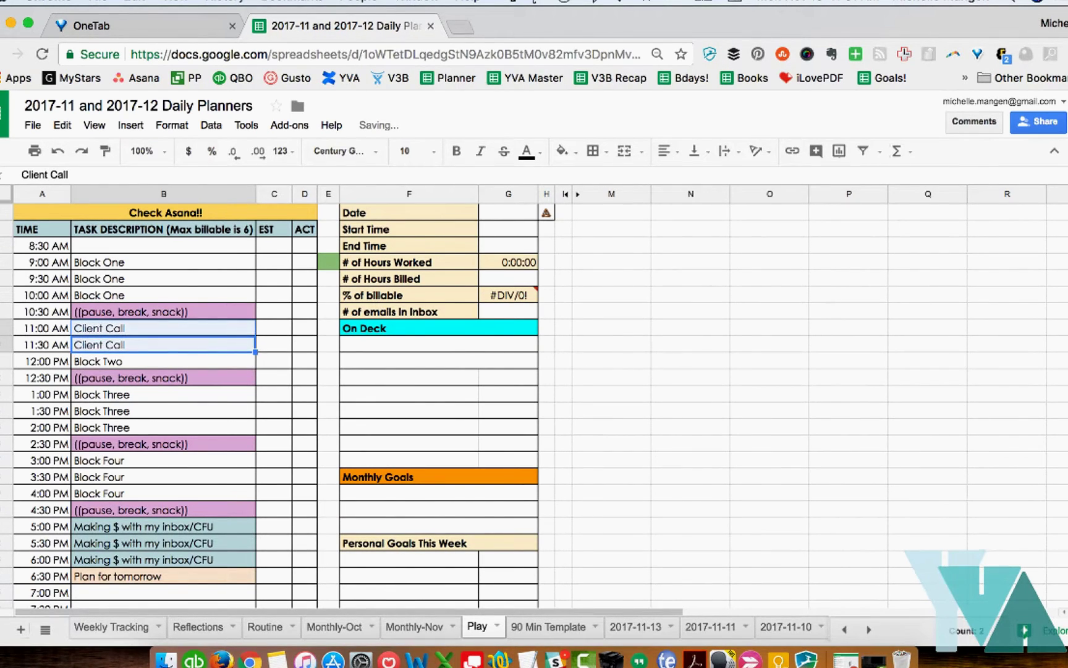
click(566, 156)
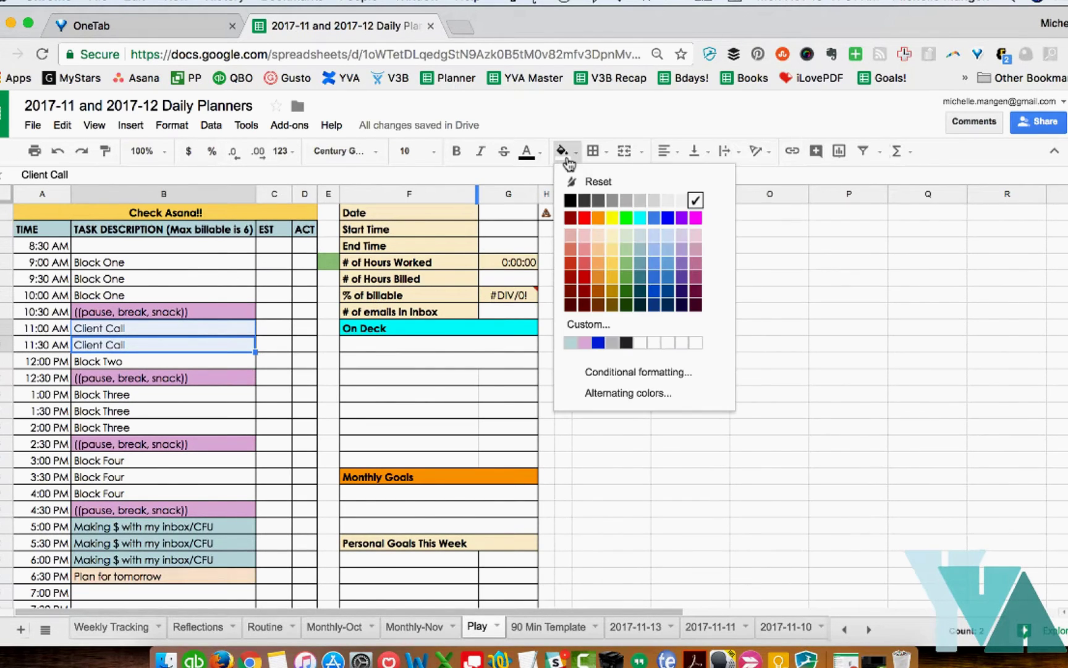
click(612, 218)
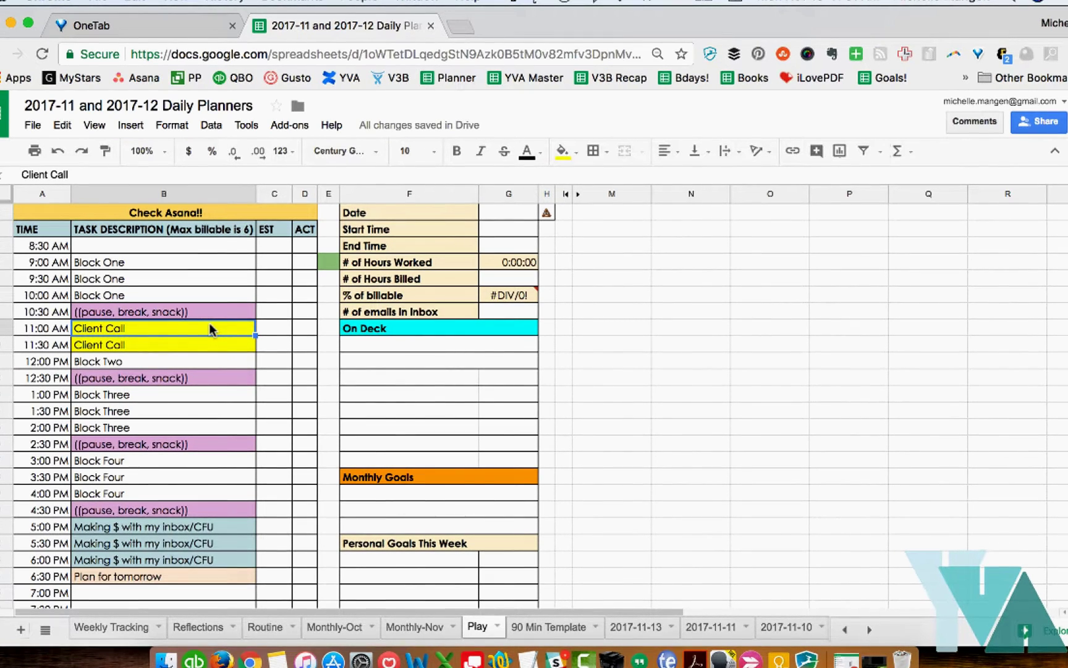
- Copy the 5:00–6:30 PM inbox and plan-for-tomorrow tasks into the 3:00–4:30 PM slots
scroll(153, 524, down, 2)
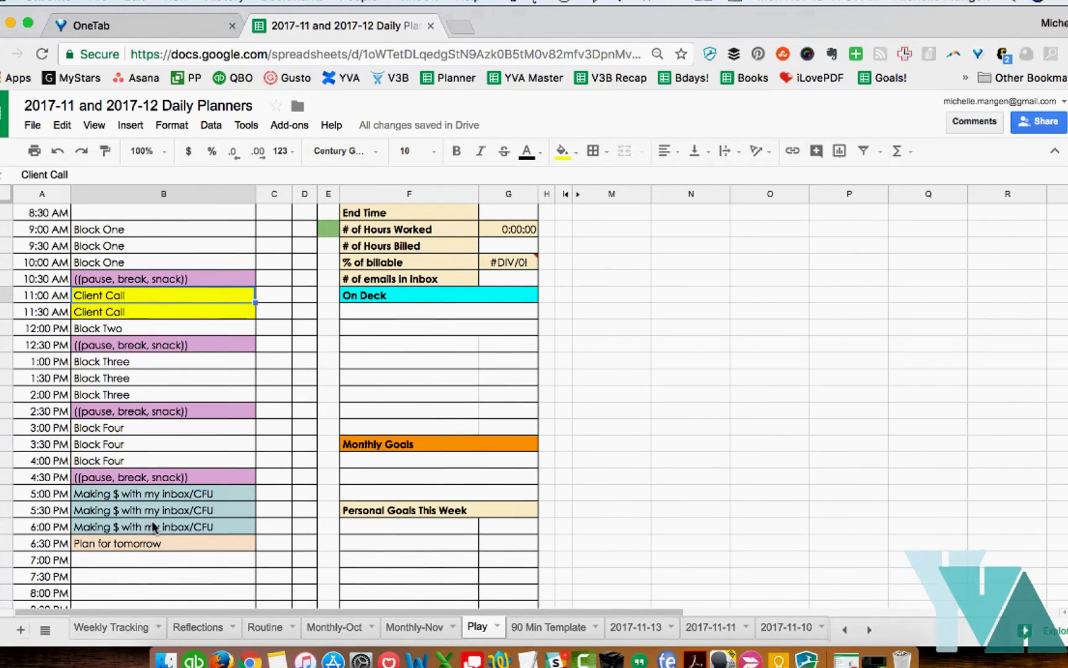
scroll(151, 530, down, 1)
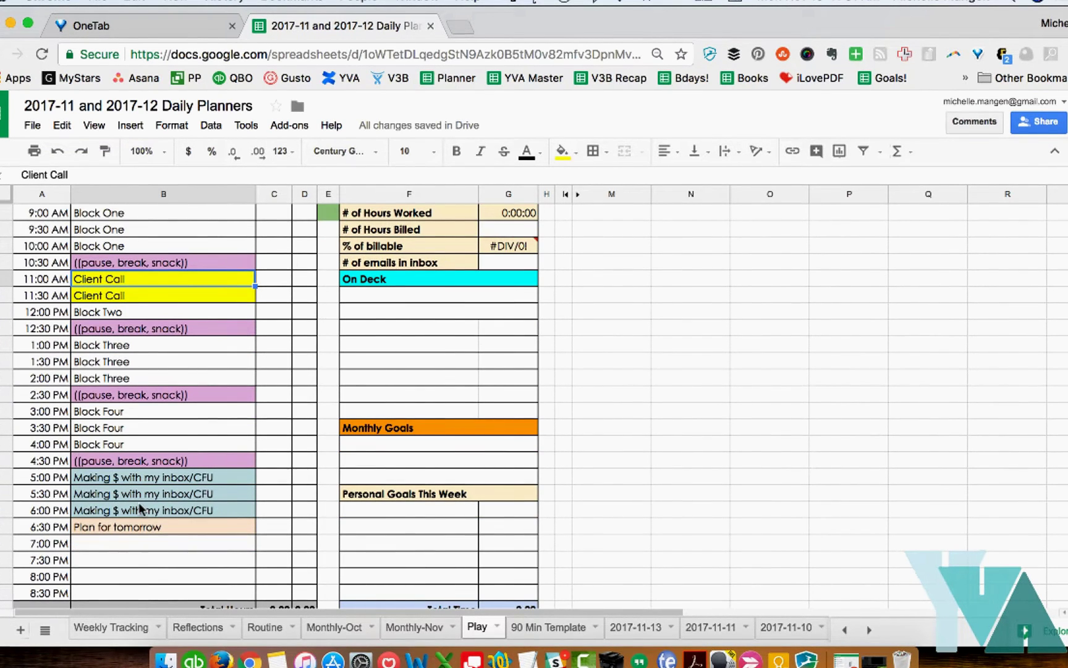
click(104, 495)
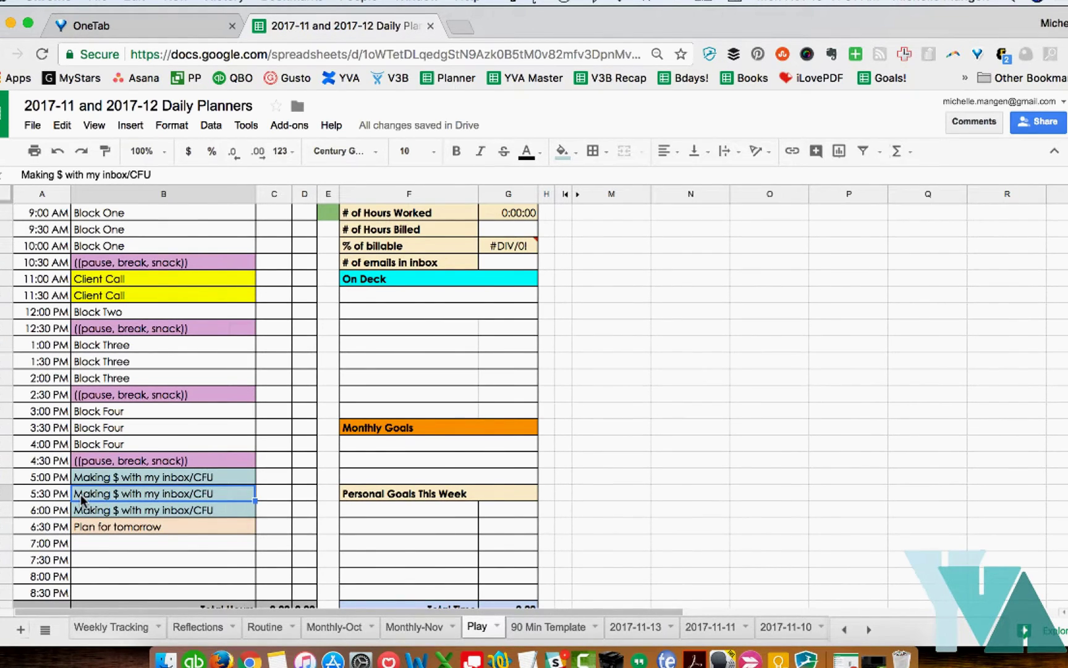
click(84, 482)
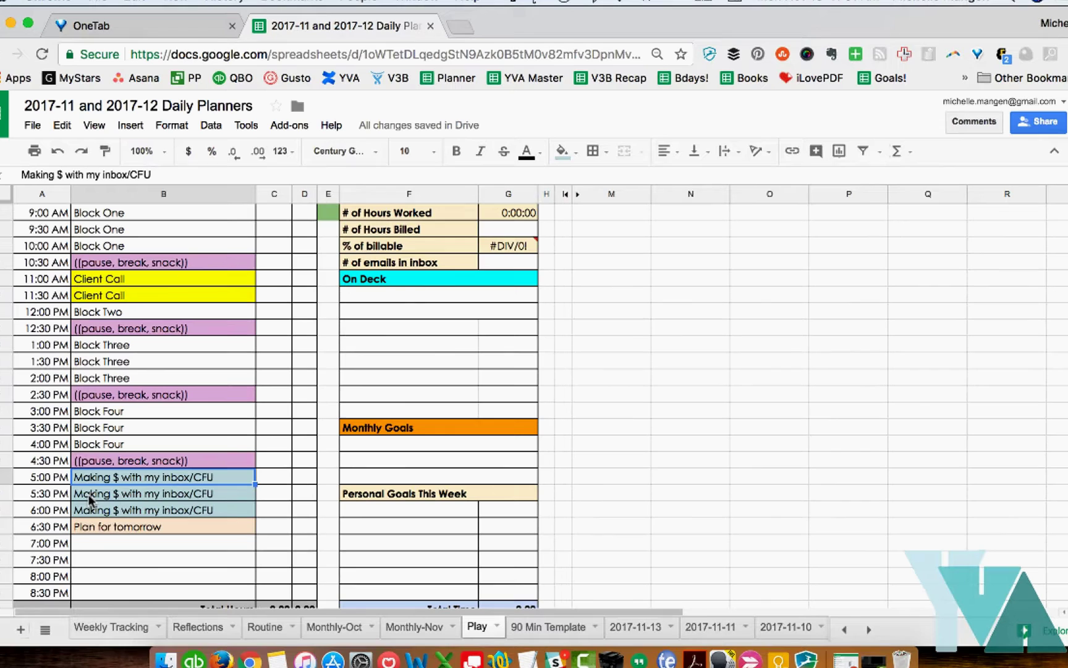
shift+click(89, 526)
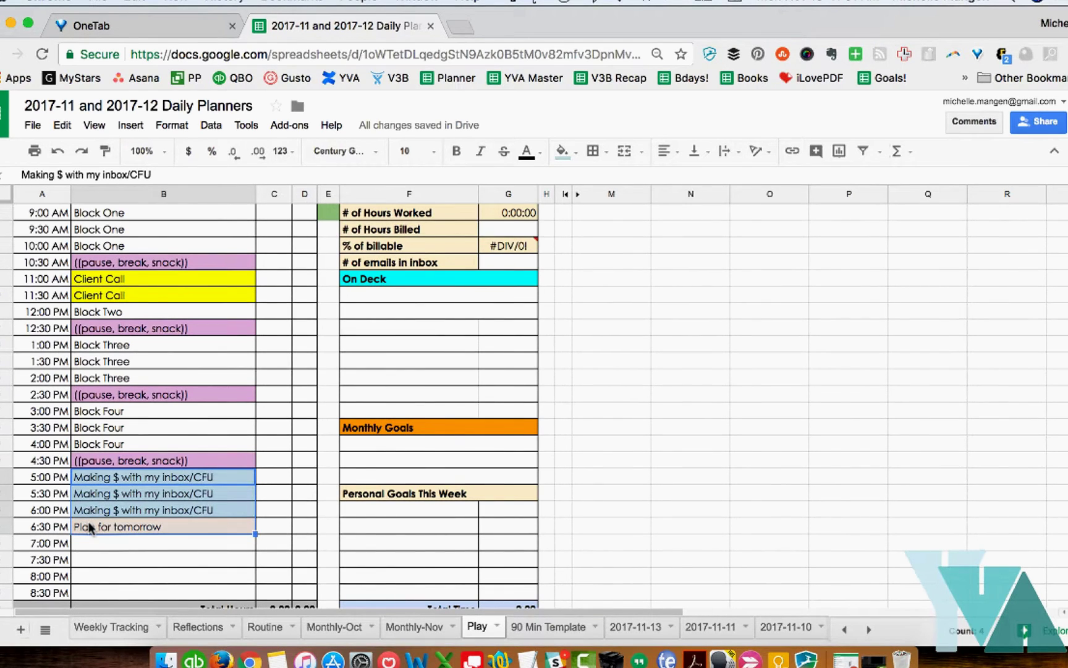
key(ctrl+c)
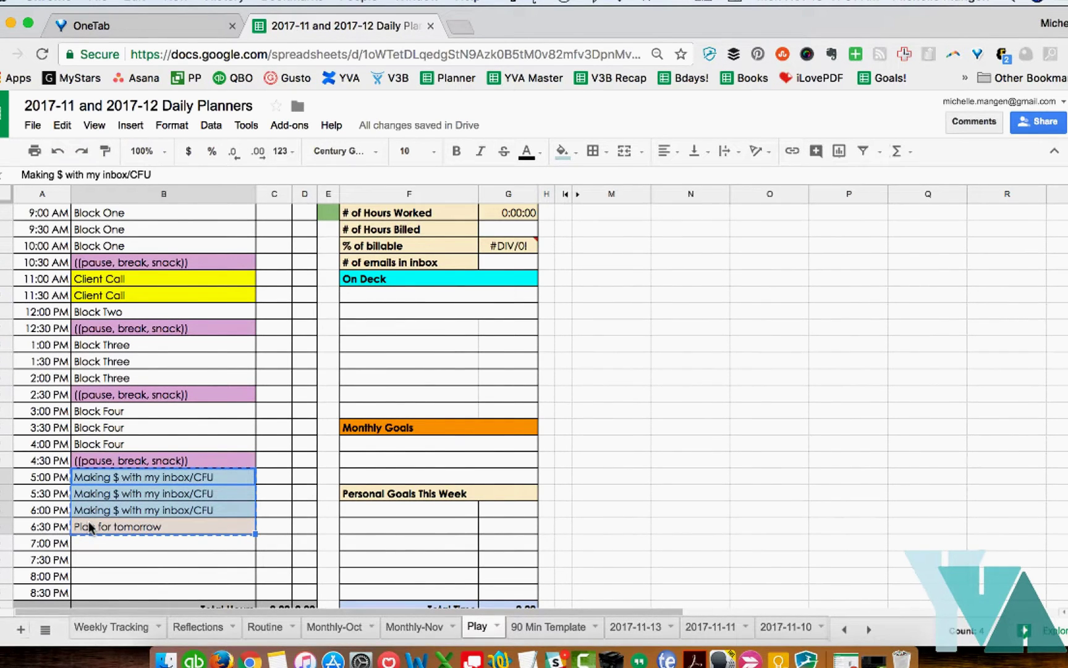
click(87, 411)
key(ctrl+v)
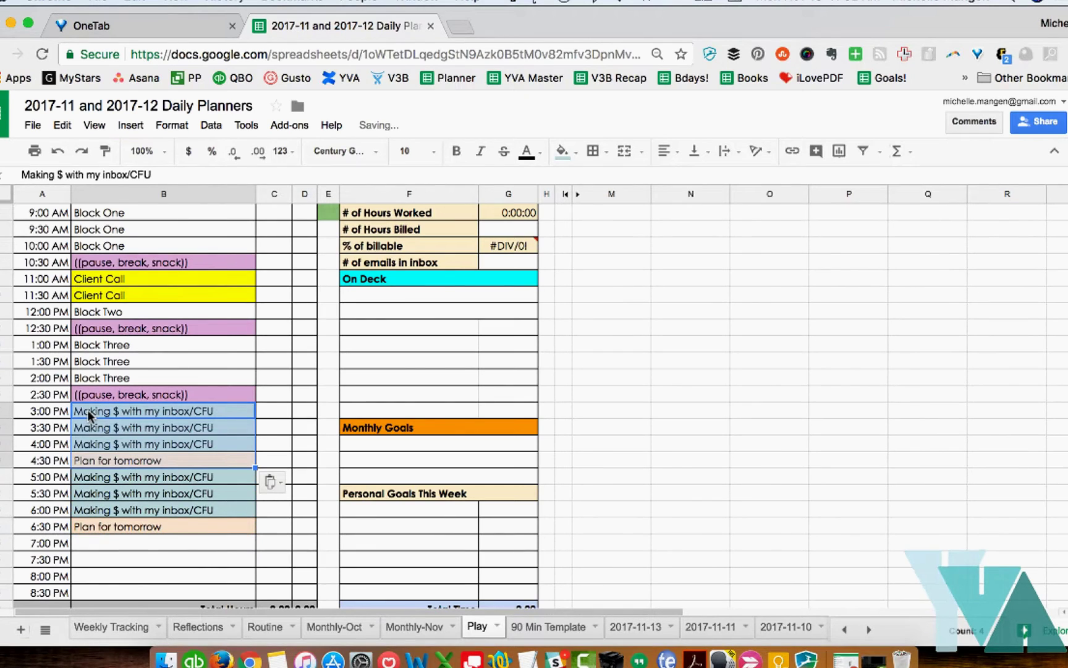
- Clear the old 5:00–6:30 PM cells and reset their fill colour
click(103, 480)
shift+click(114, 523)
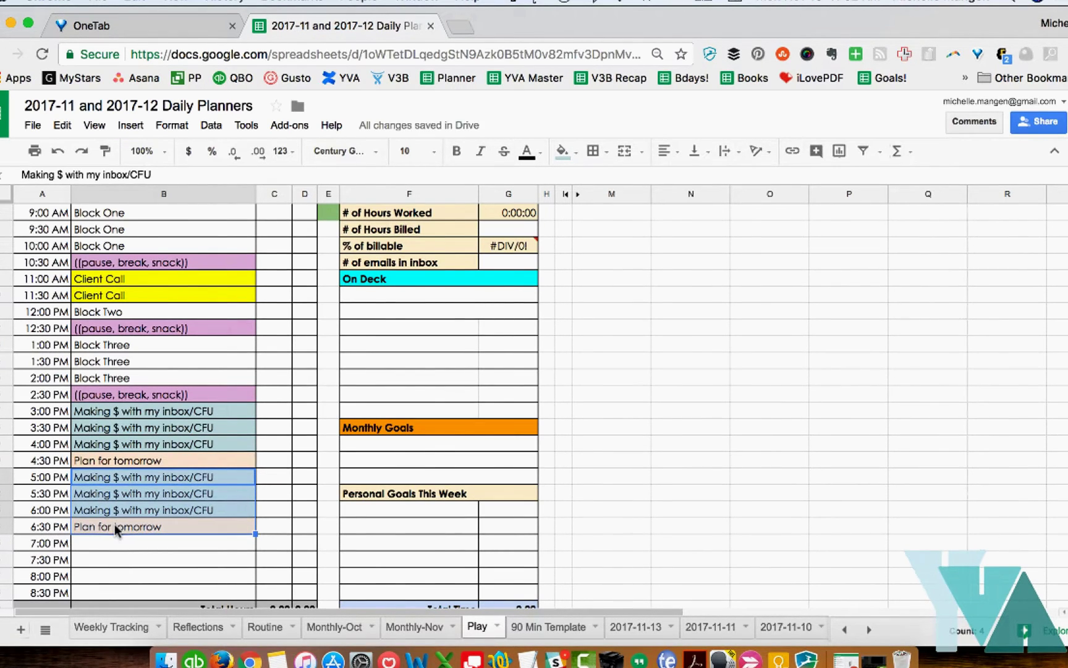
key(Delete)
click(560, 151)
click(591, 179)
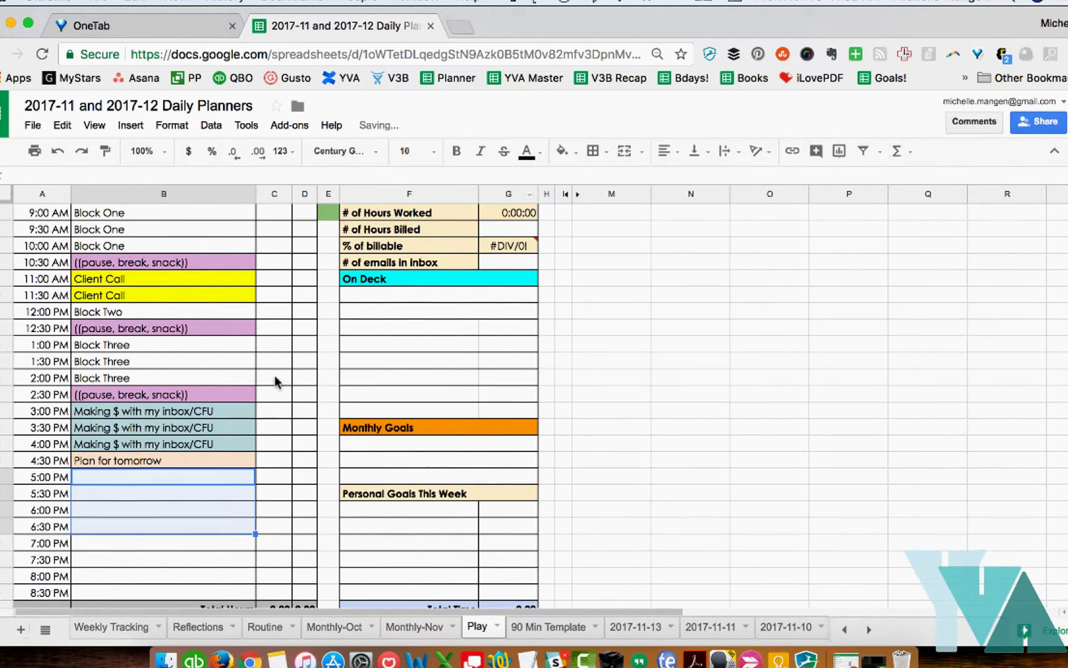
- Enter 'Get ready/leave for 5:30 yoga' at 5:00 PM and Yoga at 5:30, 6:00 and 6:30 PM
click(126, 473)
text(Get read)
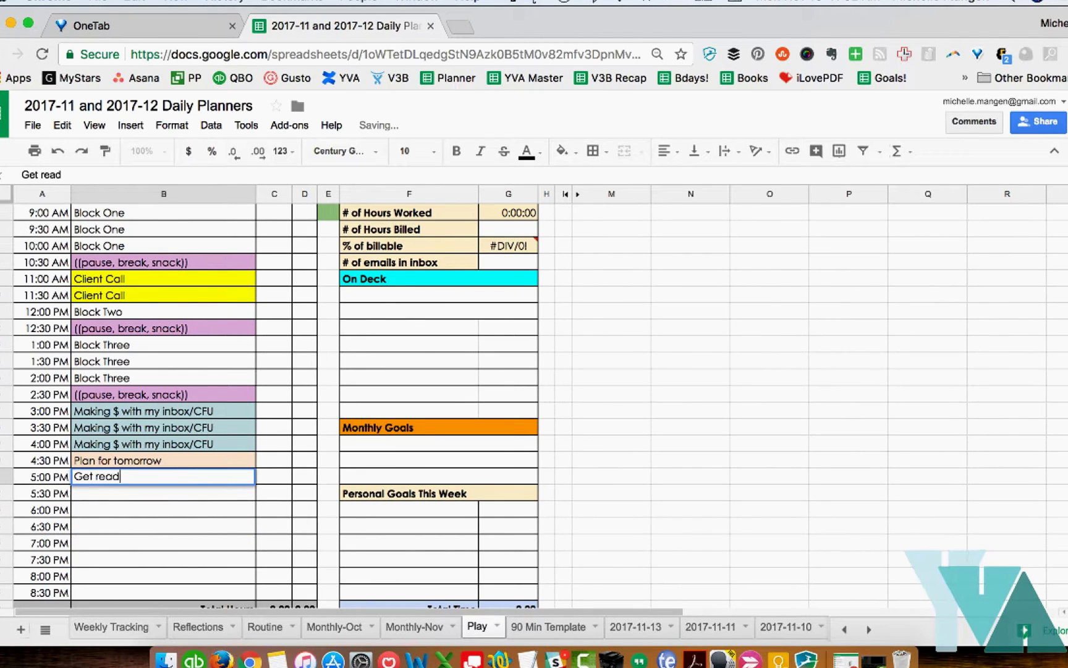
text(y/leave for )
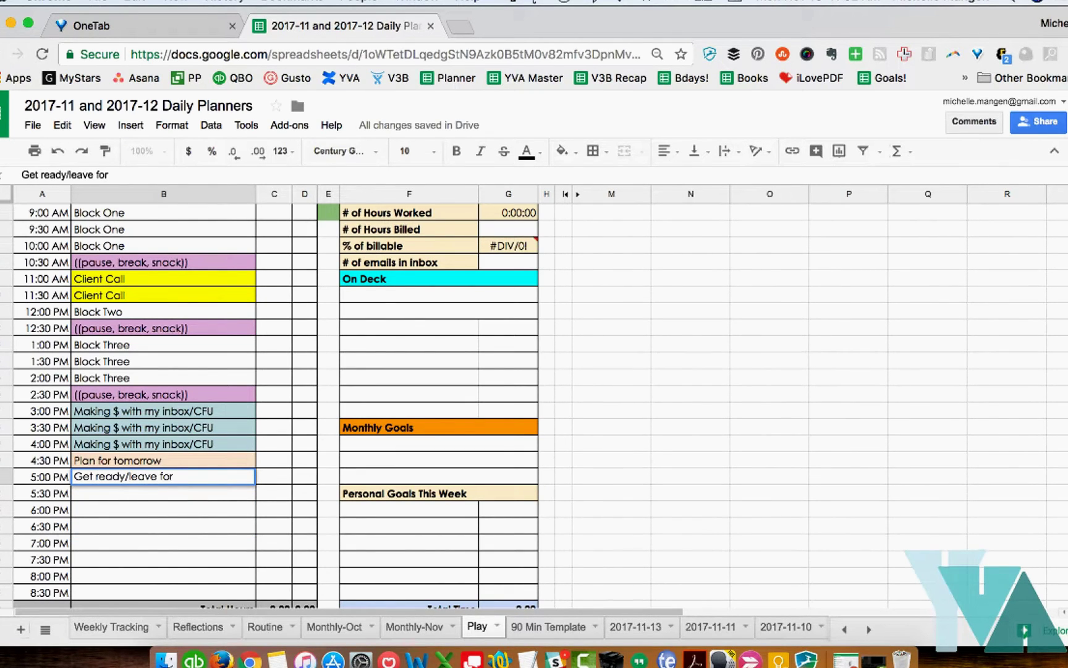
text(5)
key(BackSpace)
text(5:30 yoga)
key(Return)
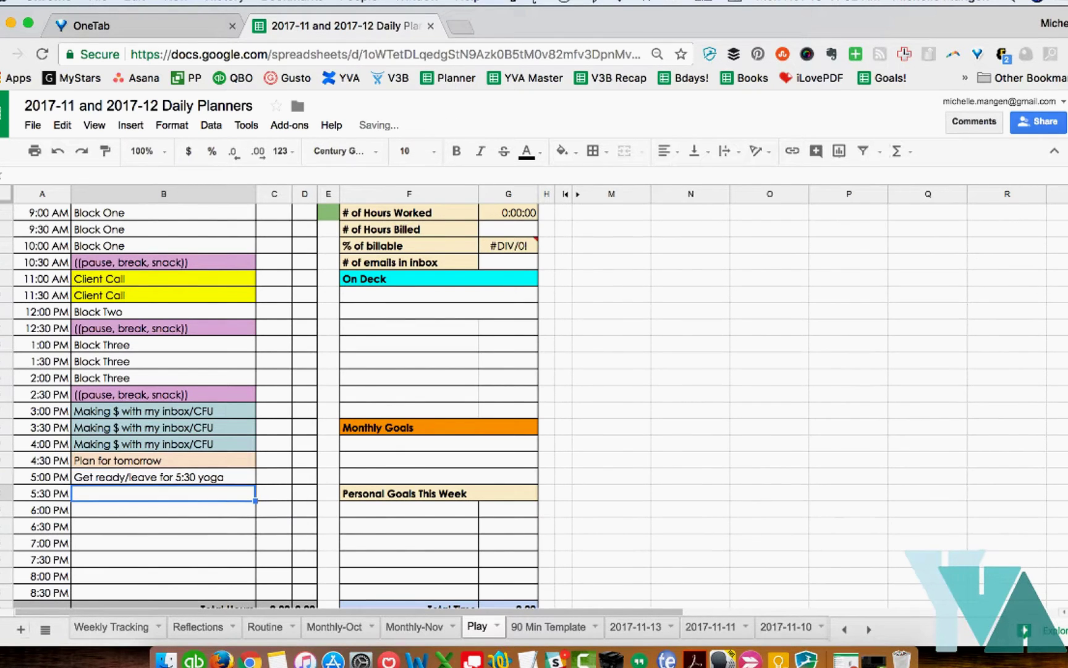
text(Yoga)
key(Return)
text(Yoga)
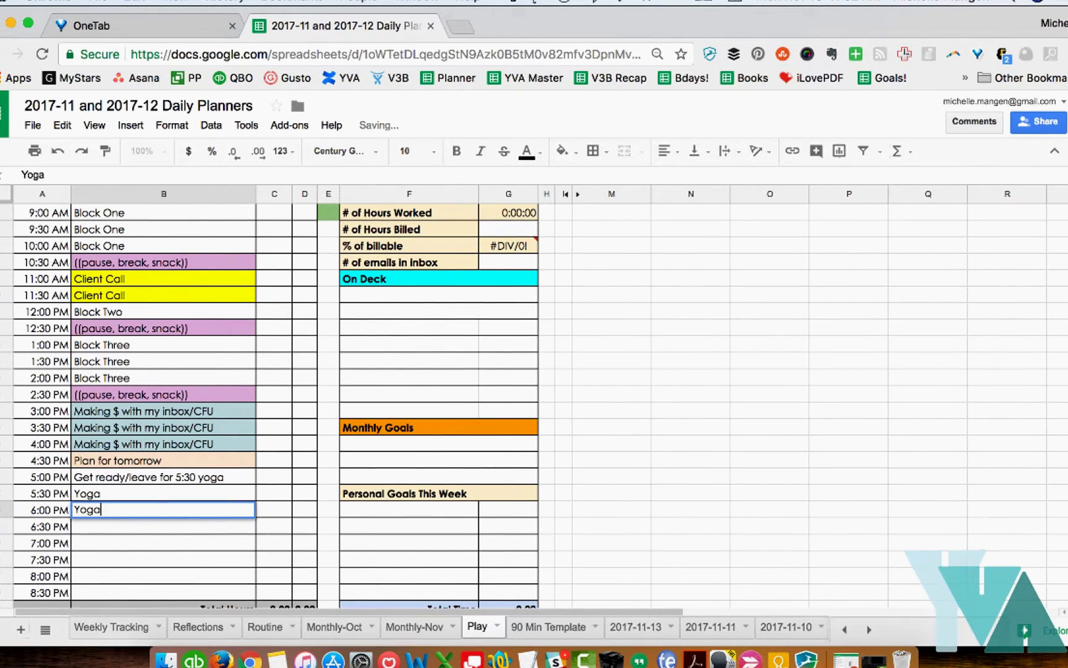
key(Return)
text(Yog)
key(Return)
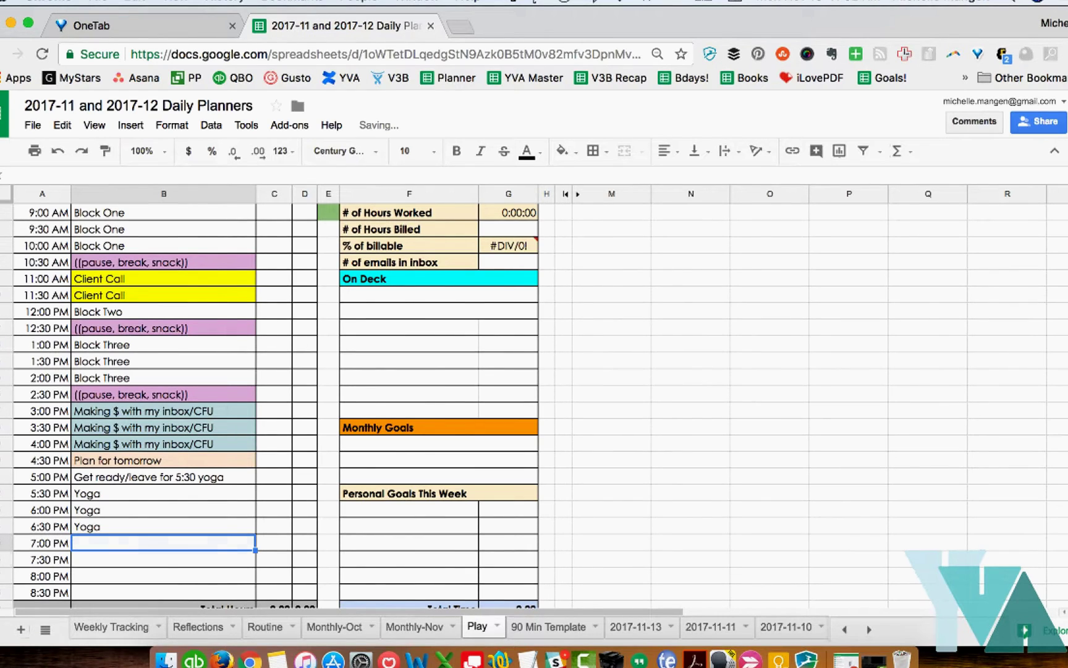
key(shift+Down)
key(shift+Down)
key(shift+Down)
- Fill the four Yoga rows from 5:00 to 6:30 PM with magenta
scroll(124, 476, down, 3)
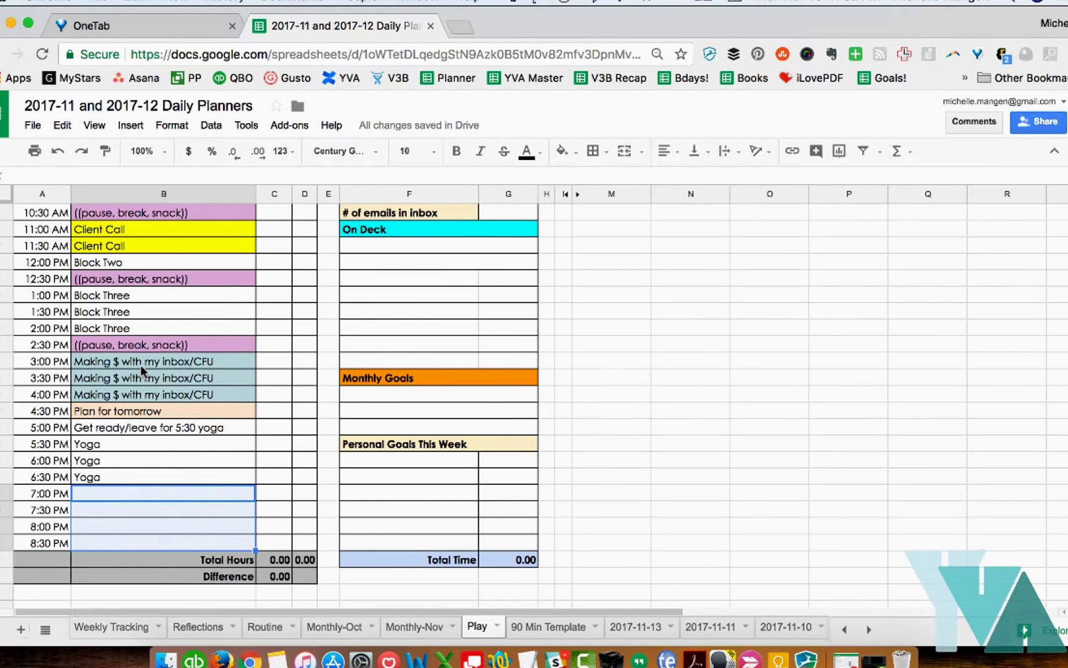
click(132, 412)
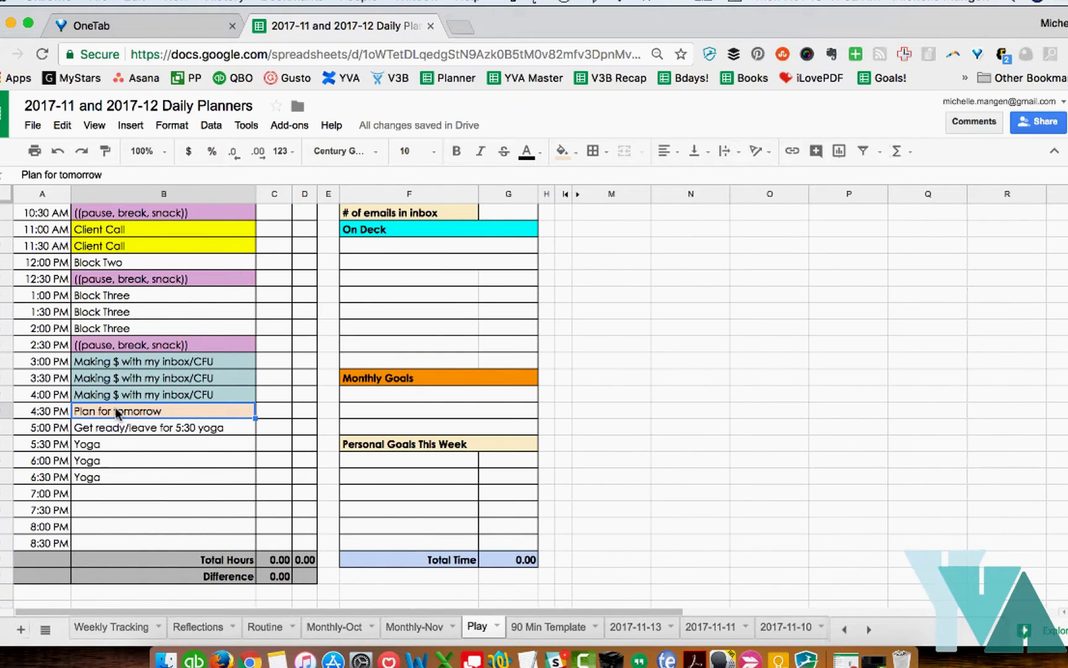
click(87, 478)
click(85, 493)
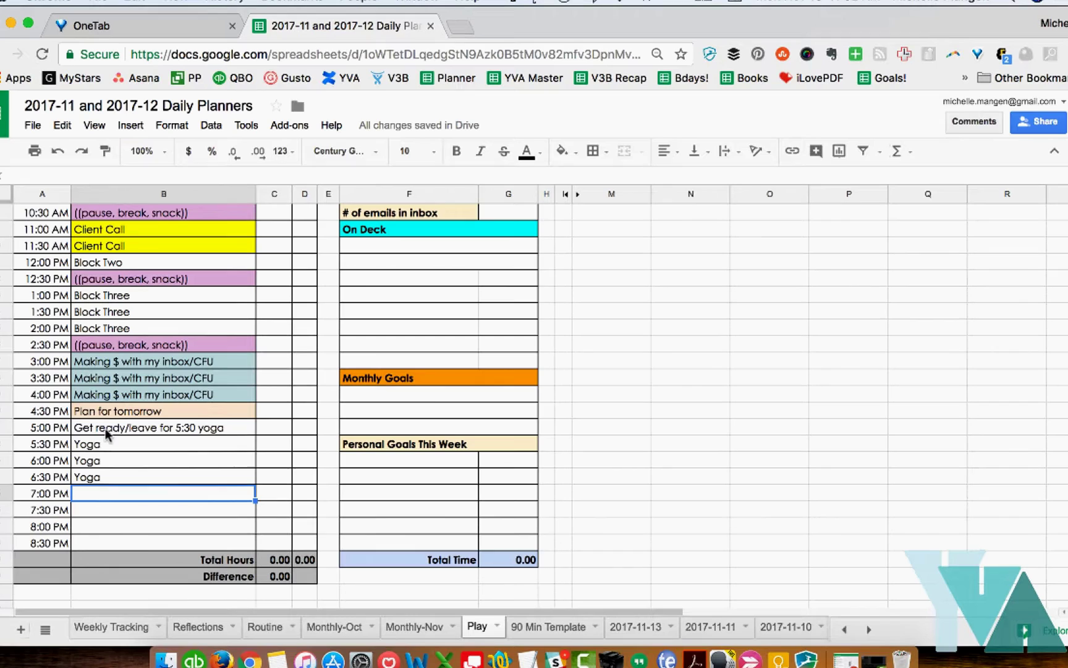
drag(110, 428, 116, 473)
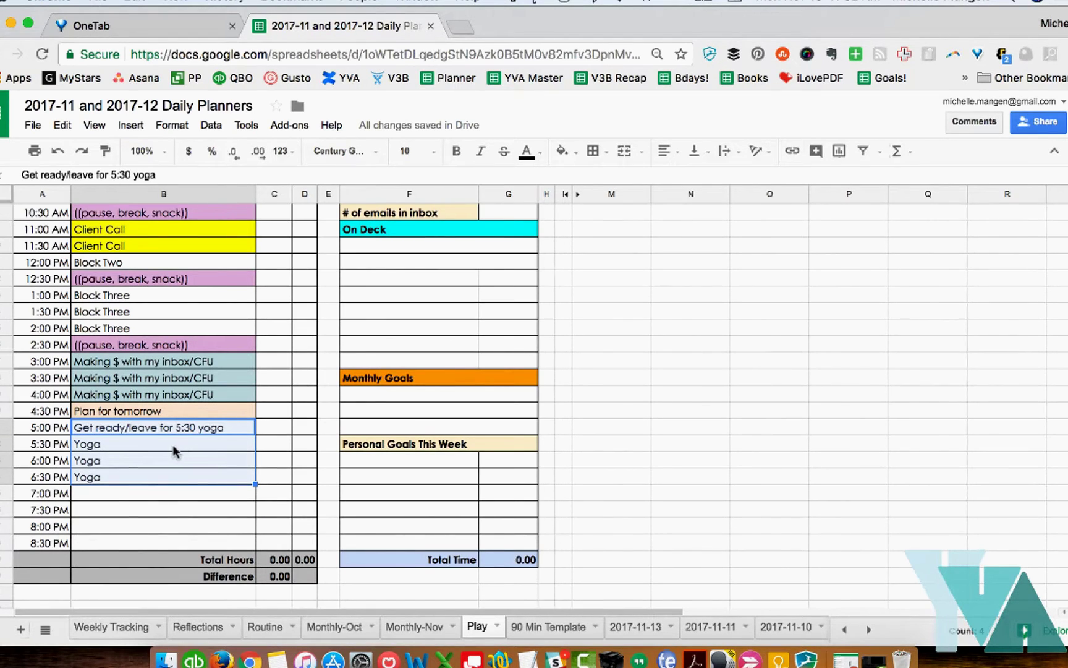
click(562, 151)
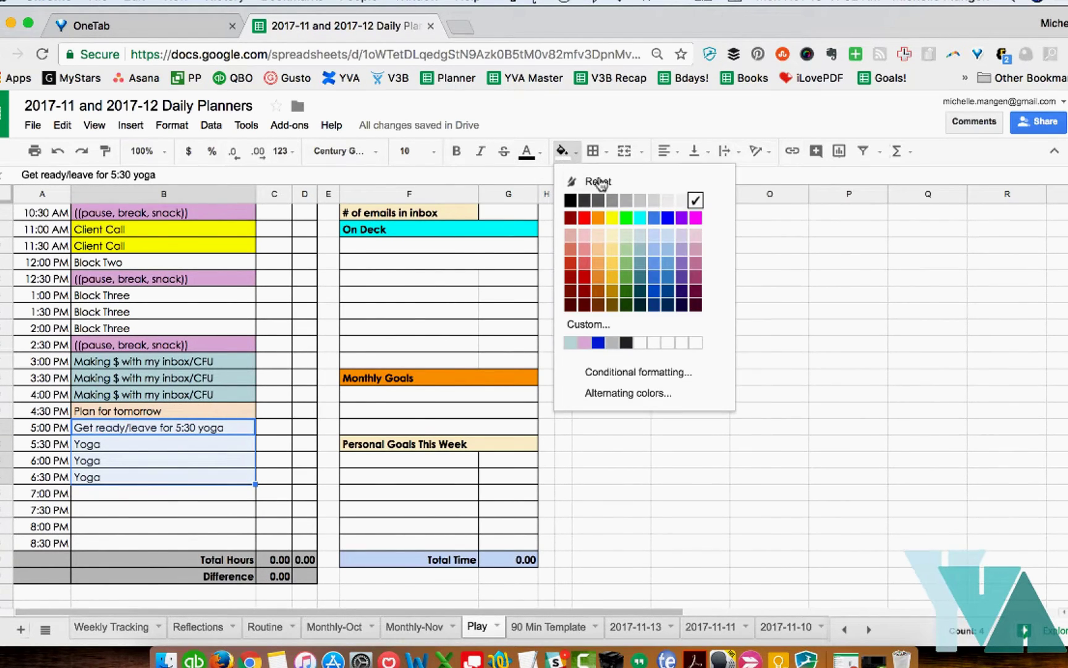
click(688, 216)
click(201, 395)
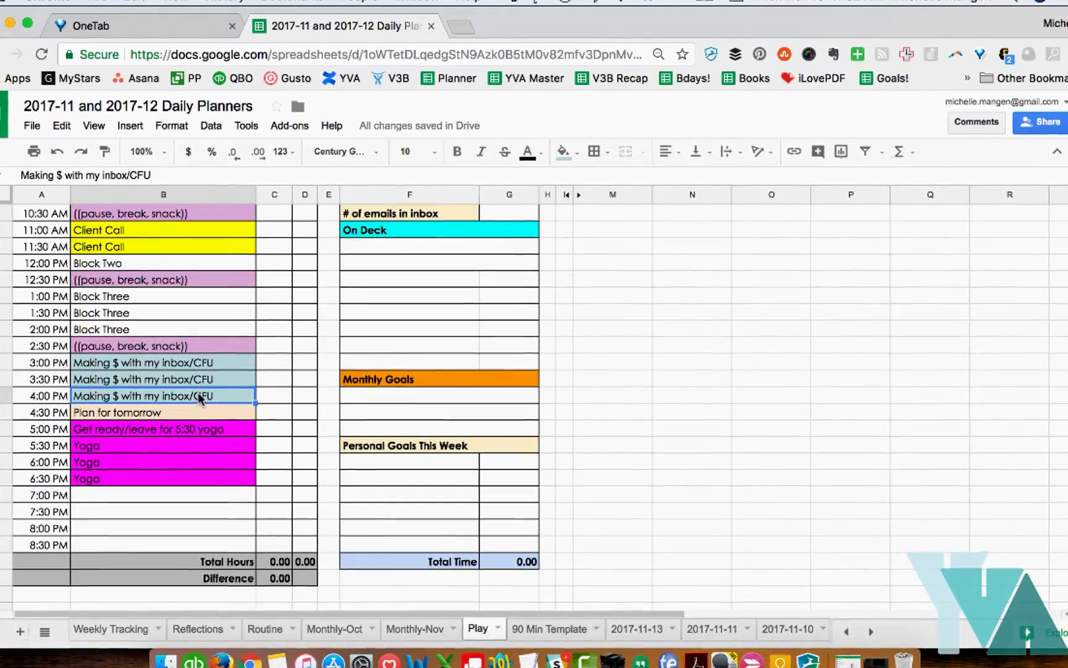
- Put 'Client A Finish Oct bookkeeping' in the 9:00, 9:30 and 10:00 AM slots
scroll(201, 399, up, 3)
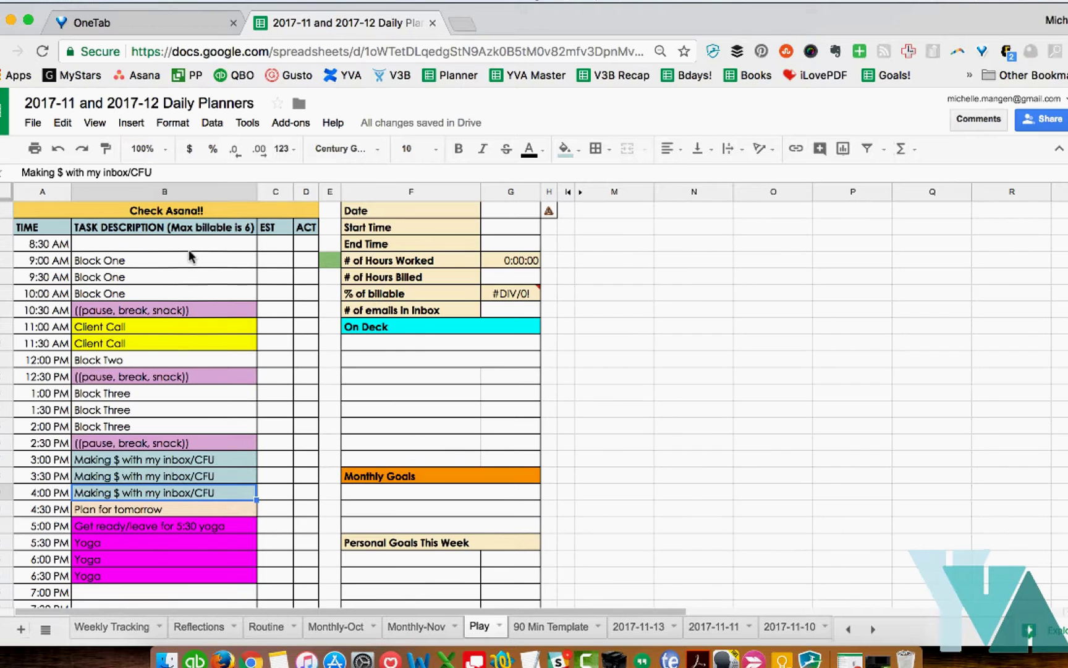
click(118, 260)
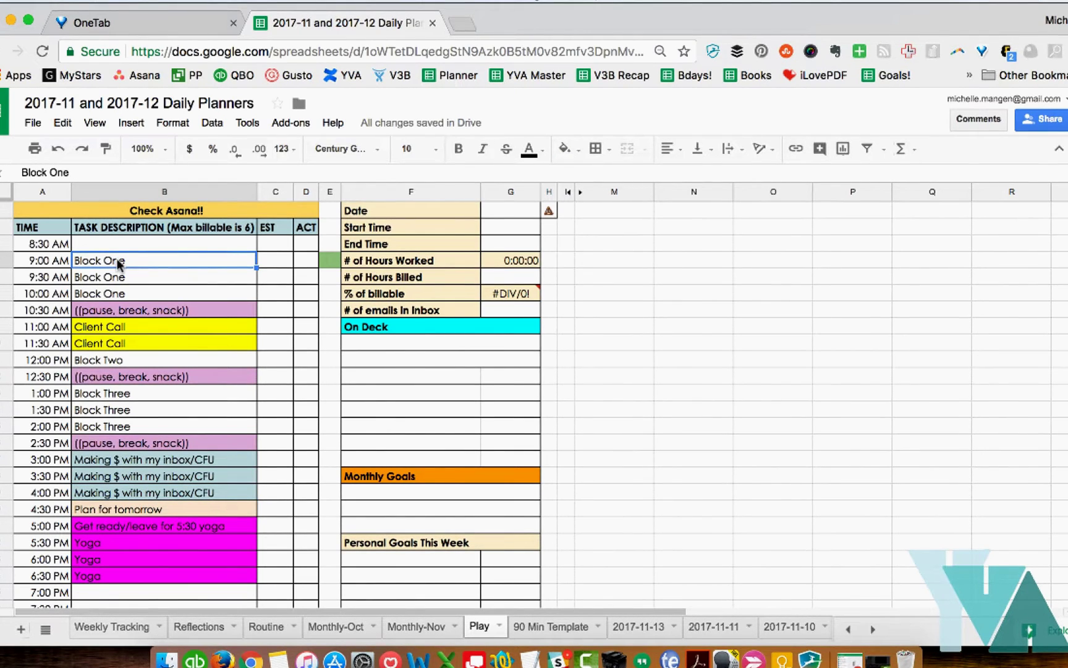
text(Client )
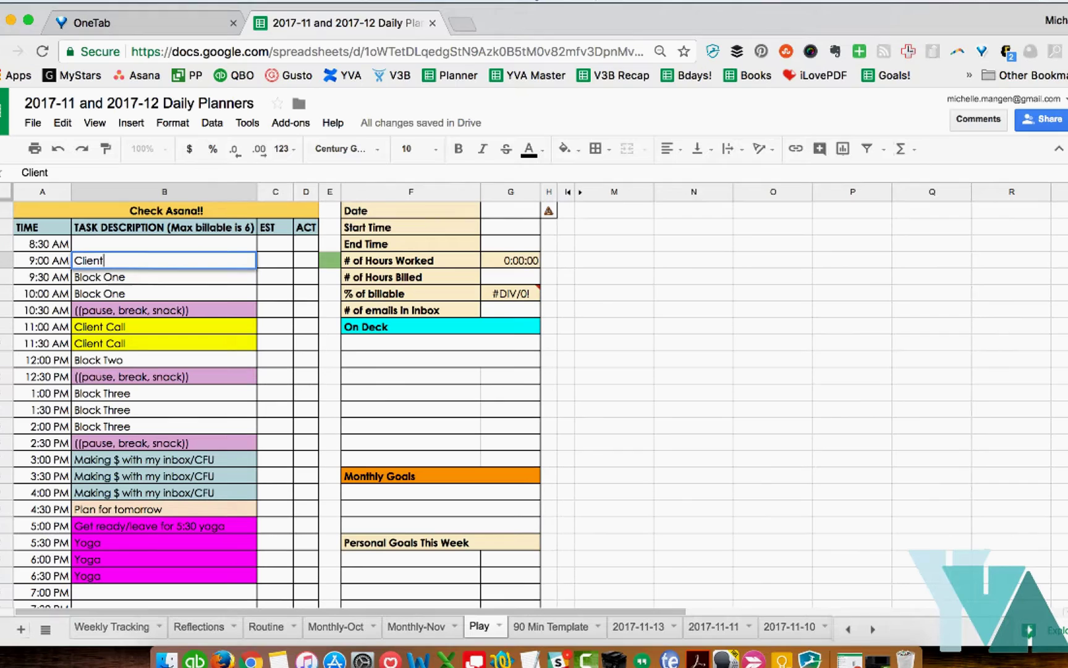
text(A Finish )
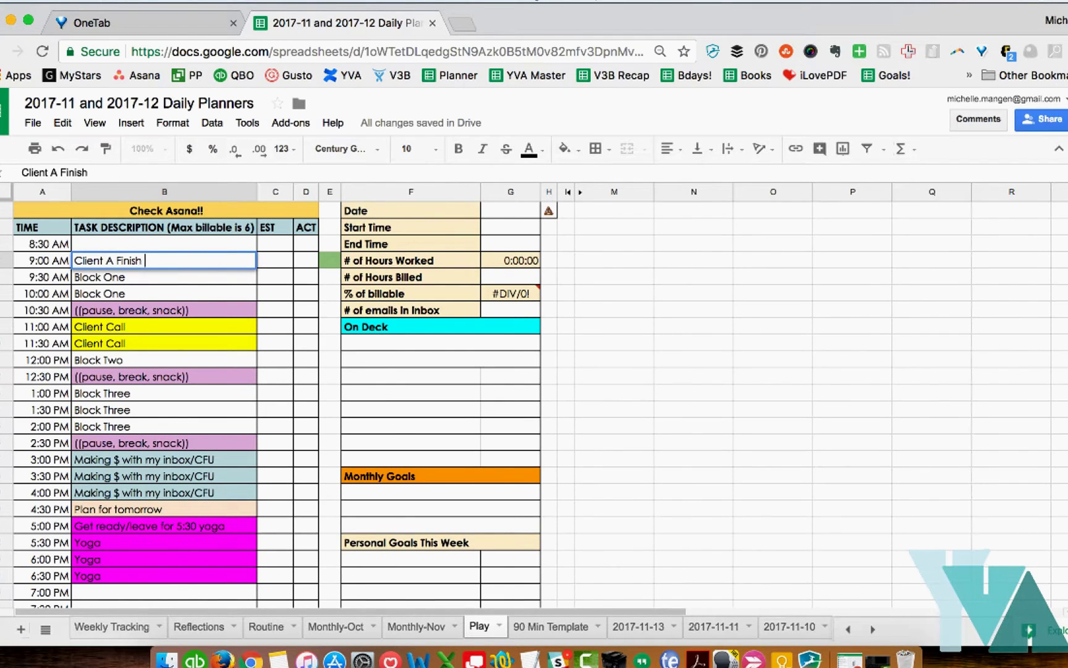
text(Oct bookkeepin)
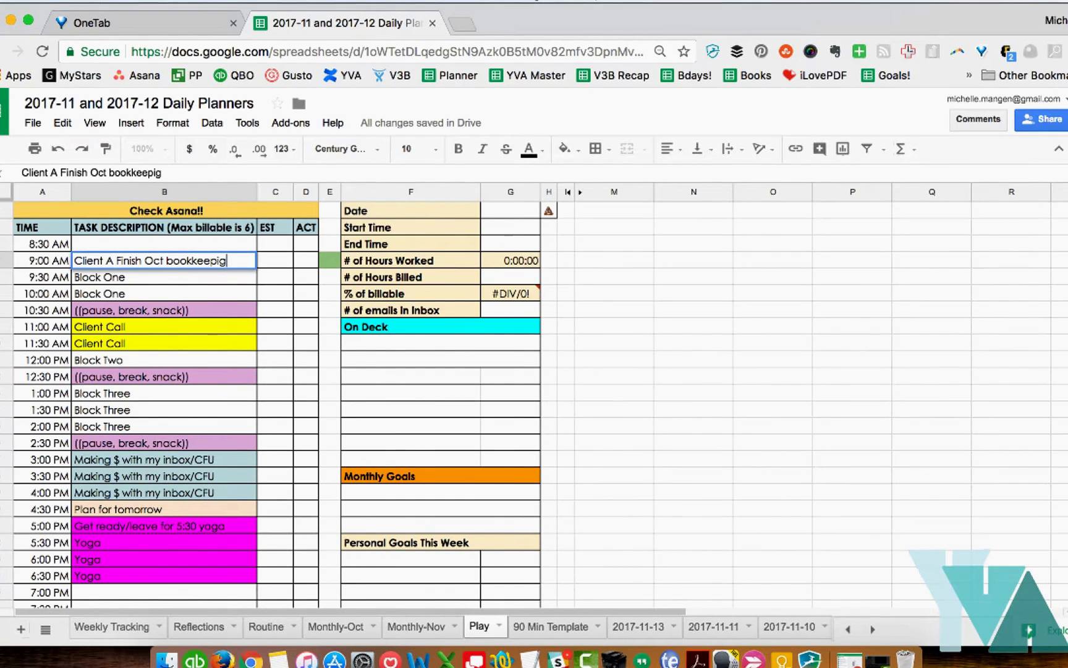
text(g)
key(Return)
key(Up)
key(ctrl+c)
key(Down)
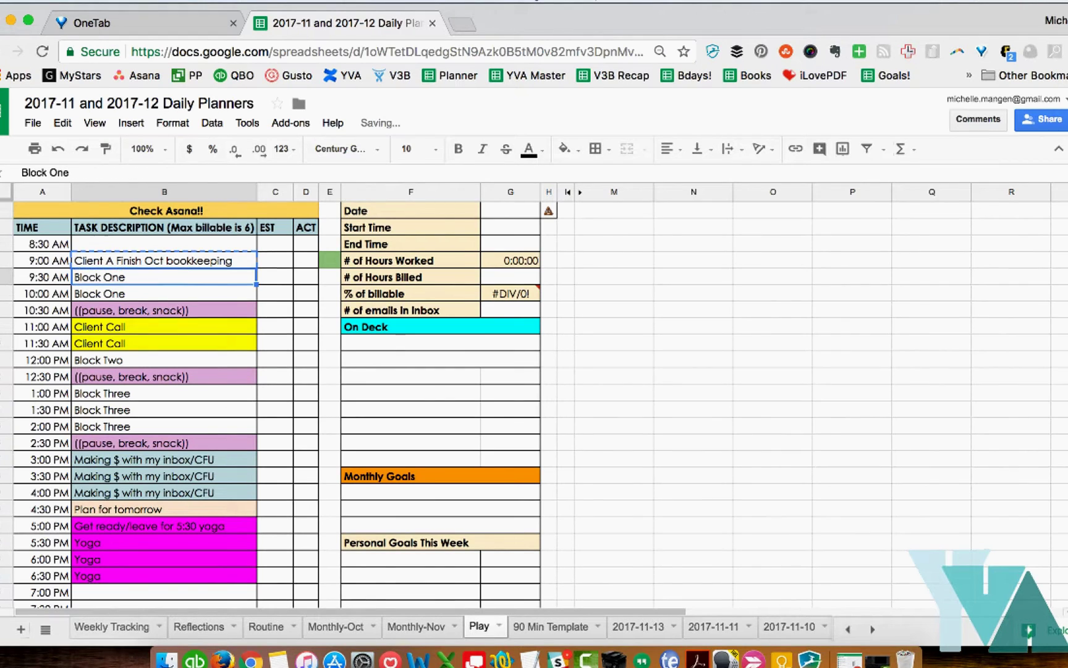
key(ctrl+v)
key(Down)
key(ctrl+v)
key(Up)
key(Up)
- Enter an estimate of 90 for the 9:00 AM bookkeeping task
key(Right)
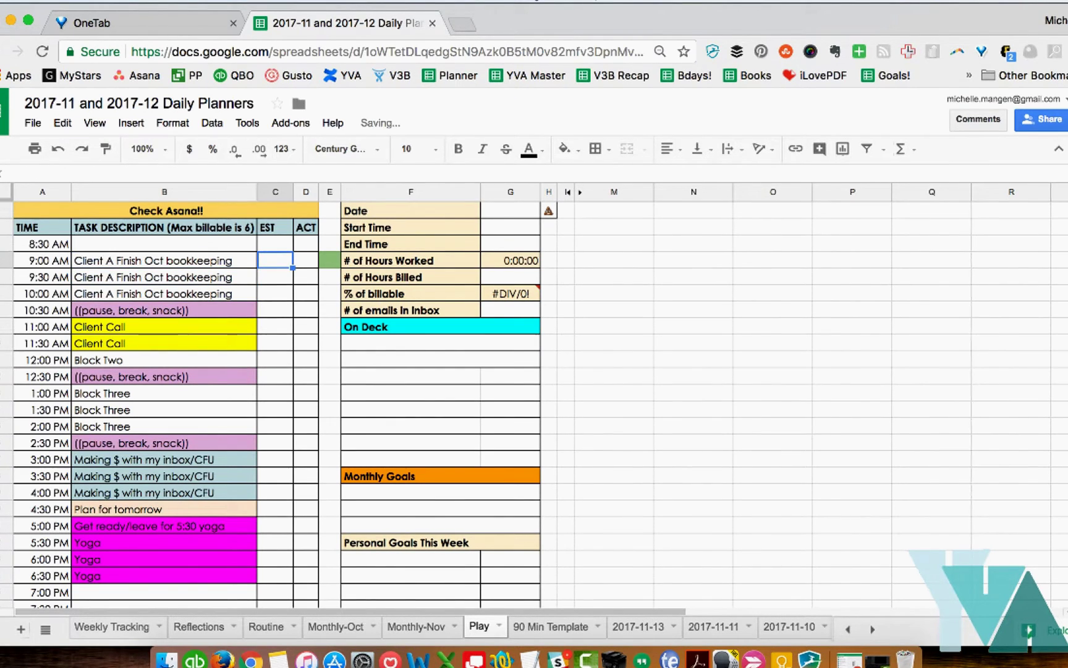
text(90)
key(Return)
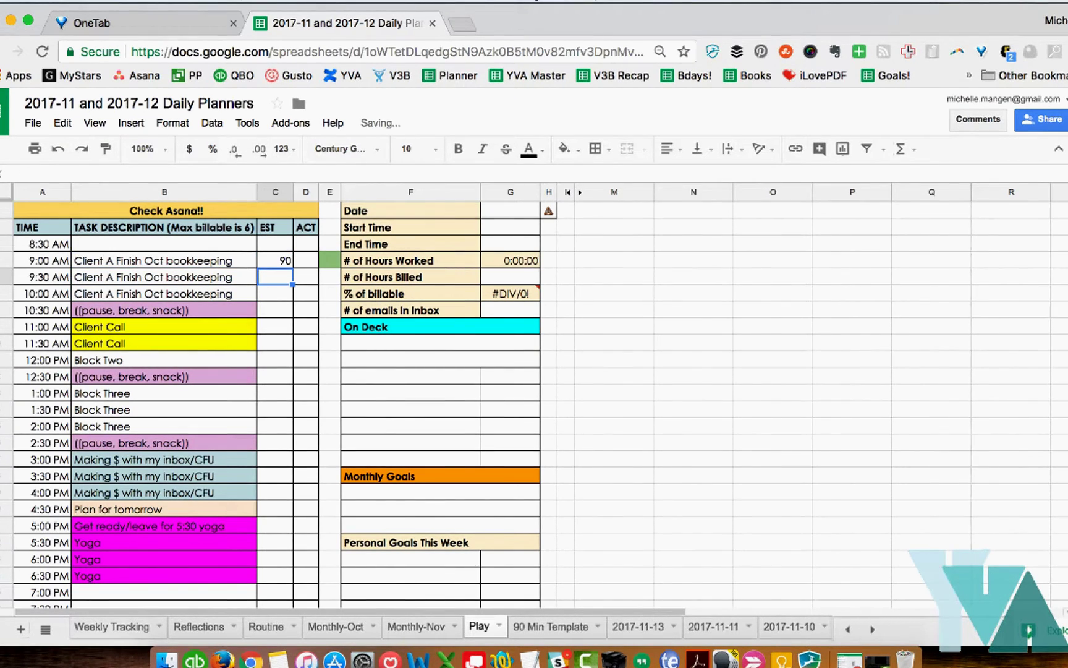
key(Up)
key(Right)
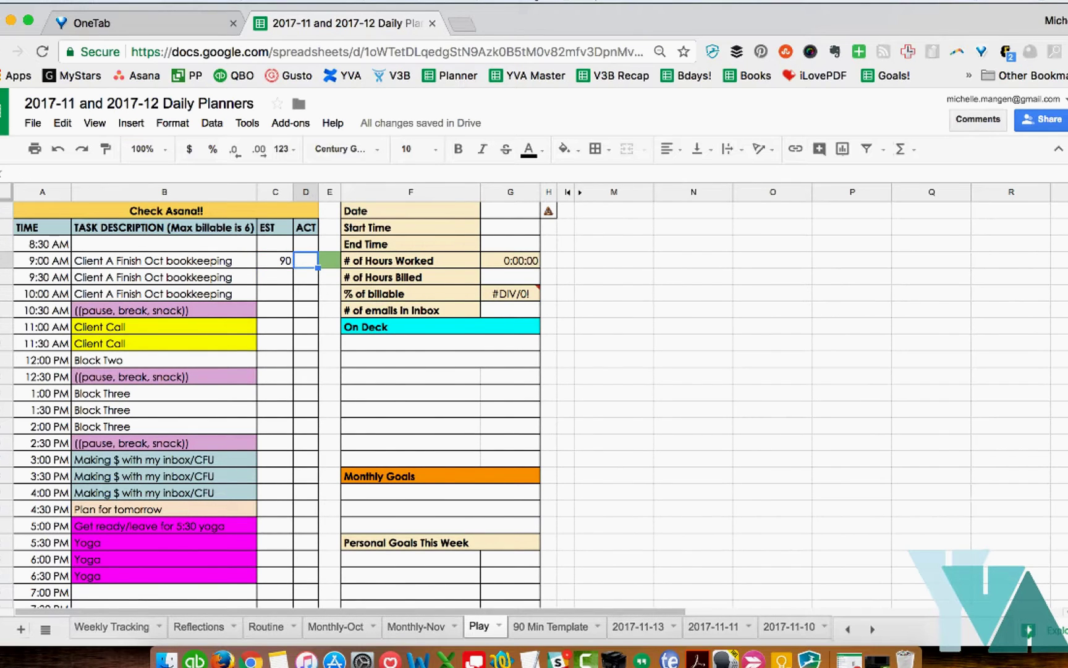
- Replace the noon task with 'Client B - finish Gusto set-up'
key(Down)
key(Down)
key(Down)
key(Down)
key(Down)
key(Down)
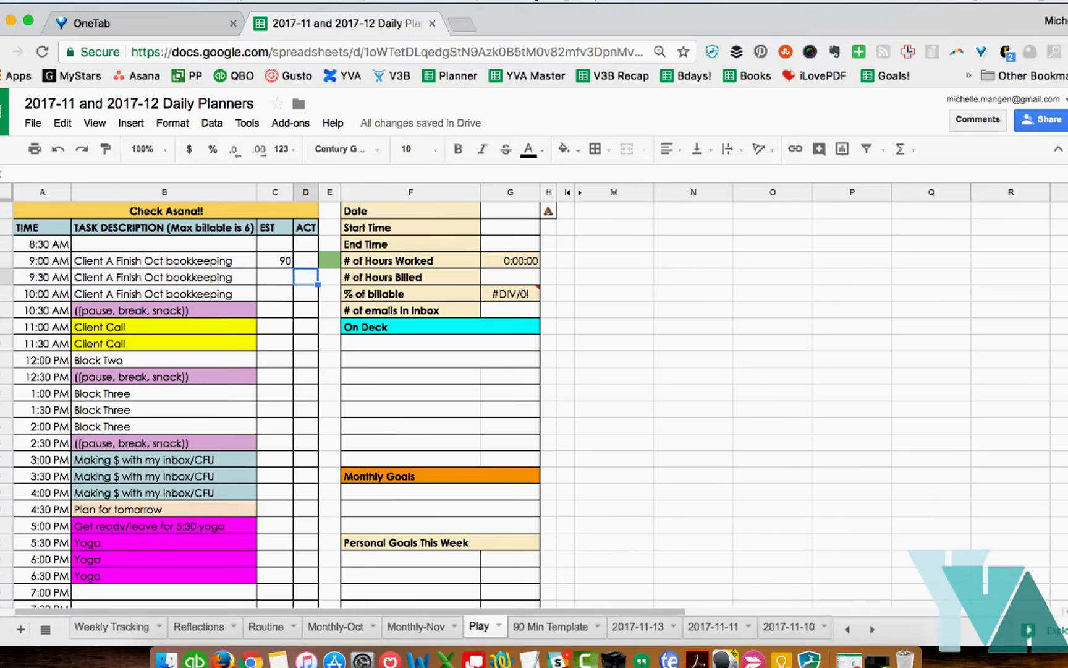
key(Left)
key(Left)
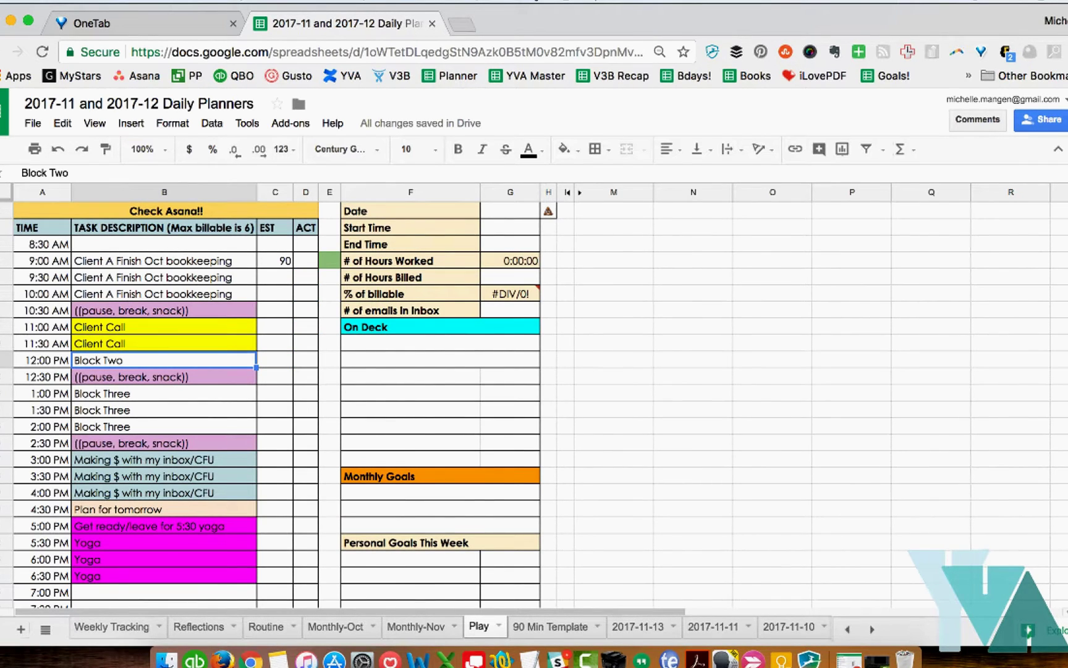
text(Clent)
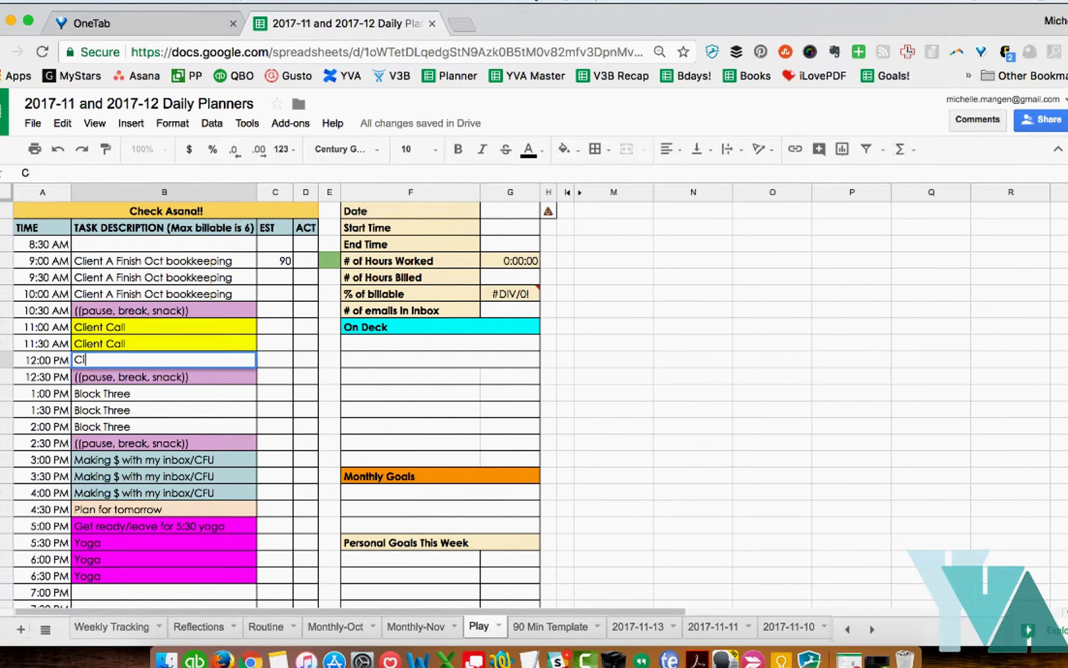
key(BackSpace)
key(BackSpace)
key(BackSpace)
key(BackSpace)
text(lie)
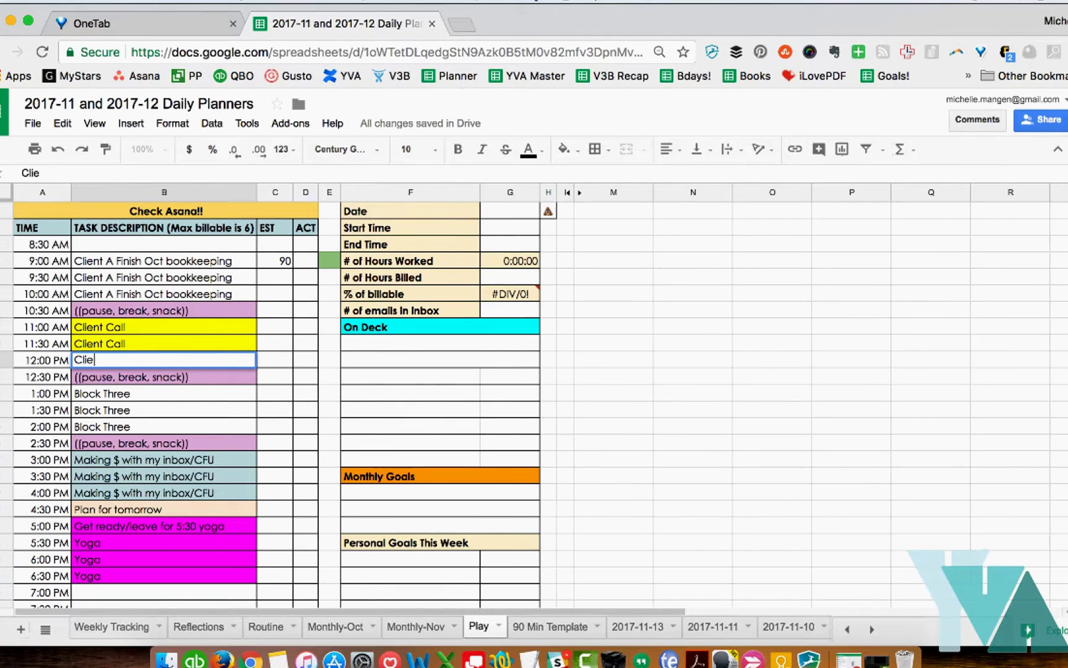
text(nt B - fi)
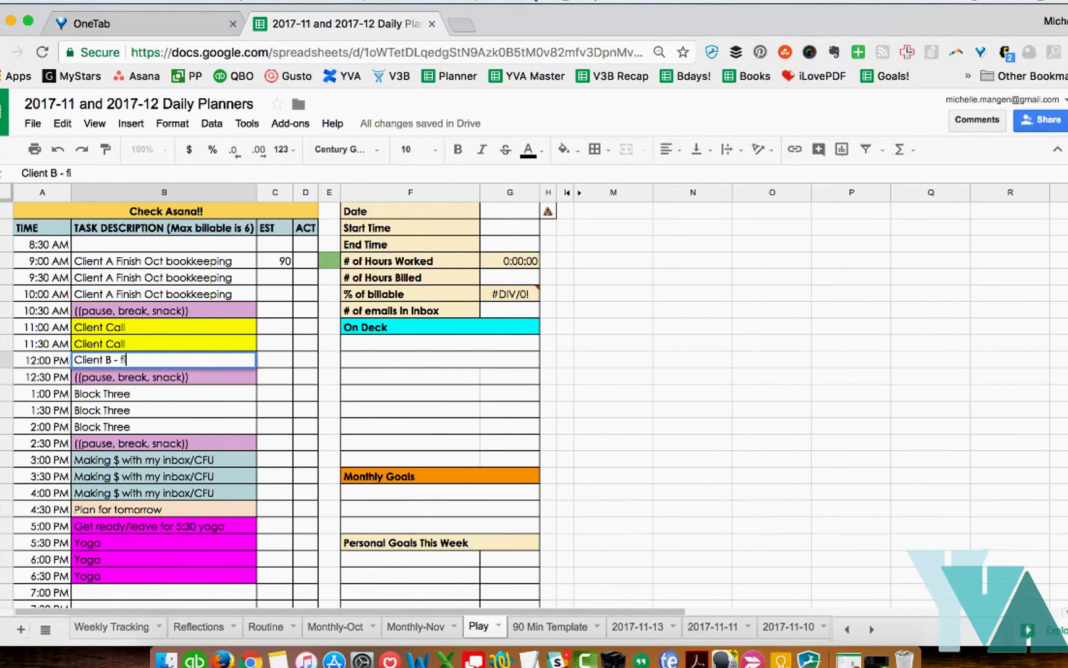
text(nish Gusto set-up)
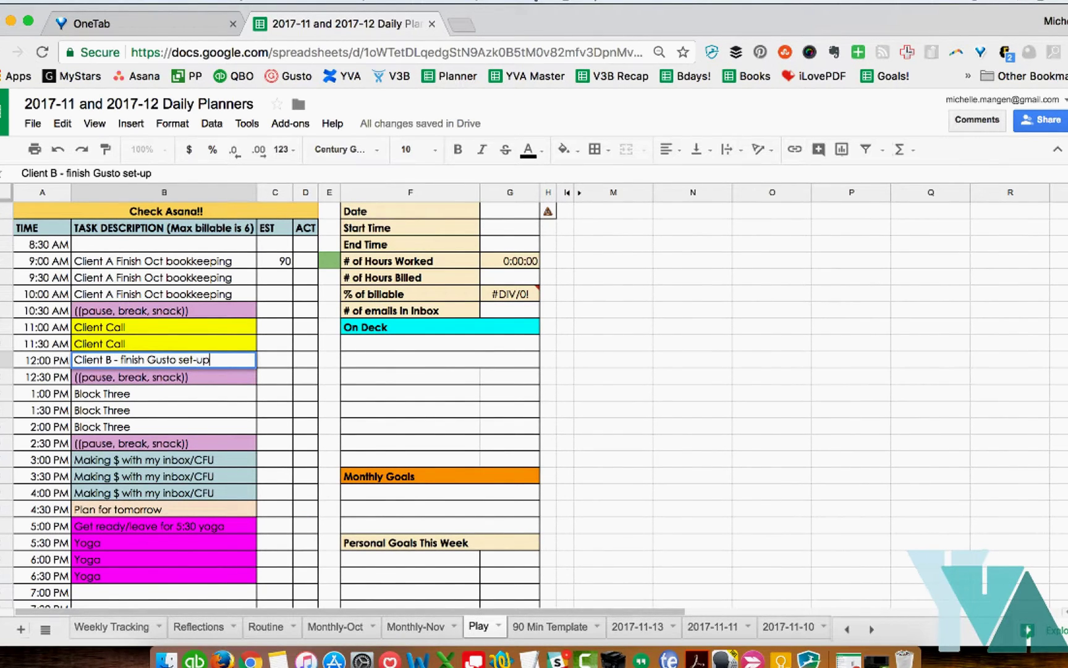
key(Return)
key(Down)
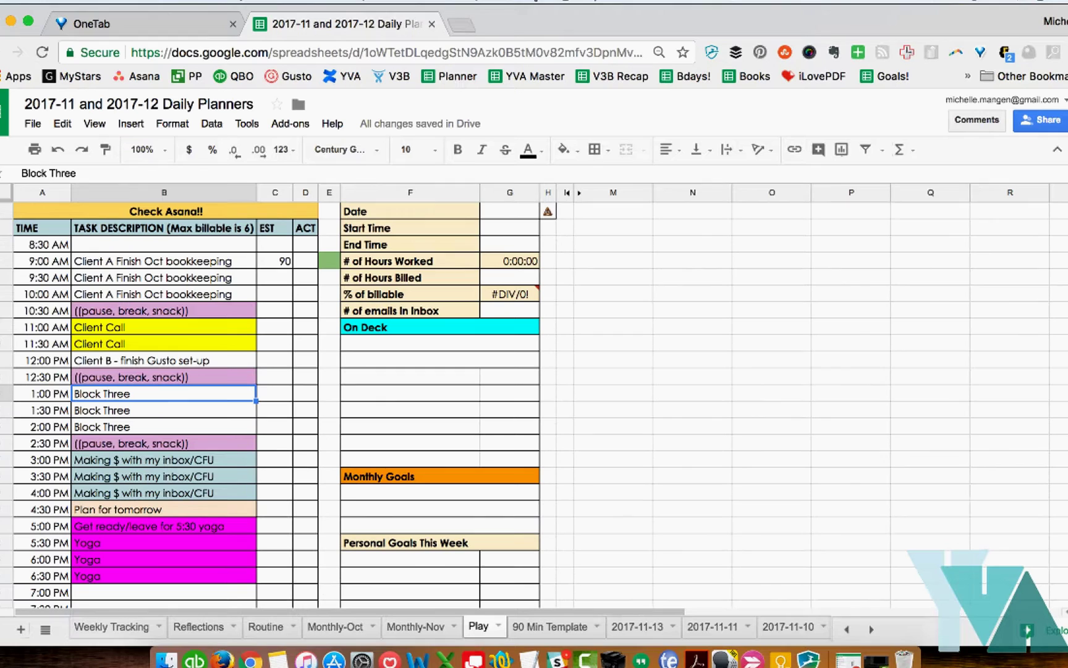
- Enter estimates of 30 for noon and 60 for the 11:00 AM Client Call
click(278, 359)
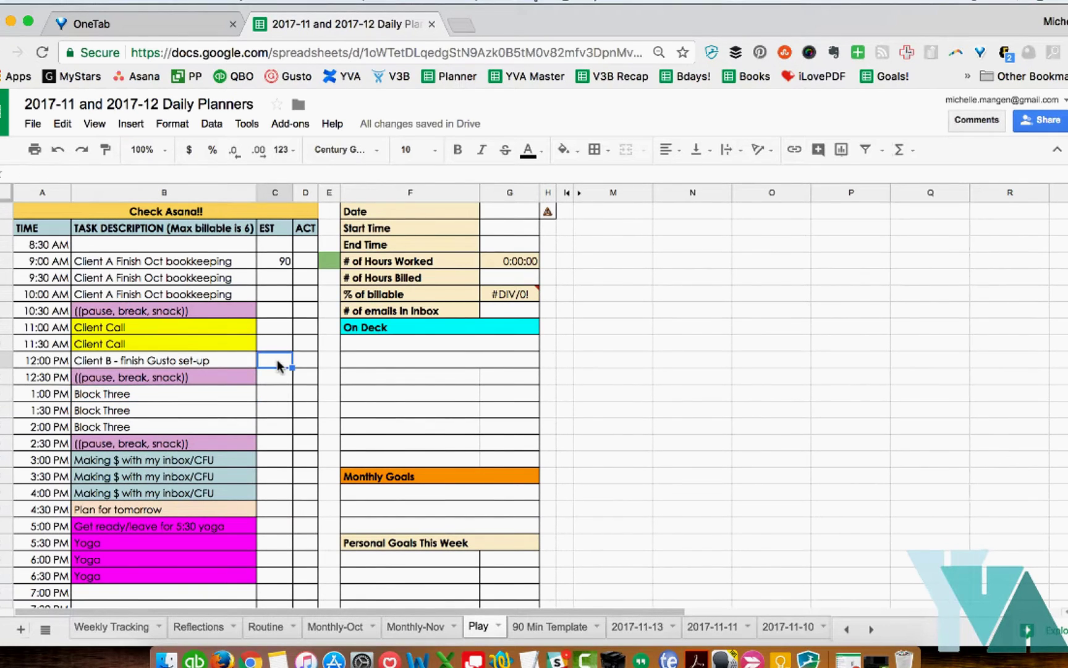
text(30)
key(Return)
key(Up)
key(Up)
key(Up)
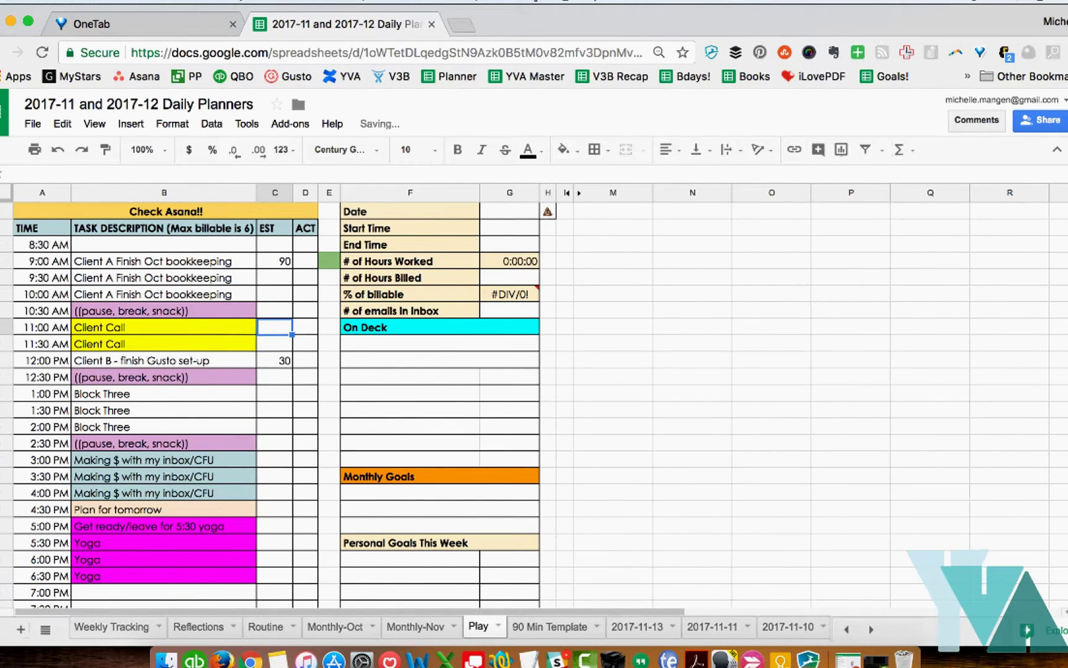
text(60)
key(Return)
key(Down)
key(Down)
key(Down)
key(Down)
key(Down)
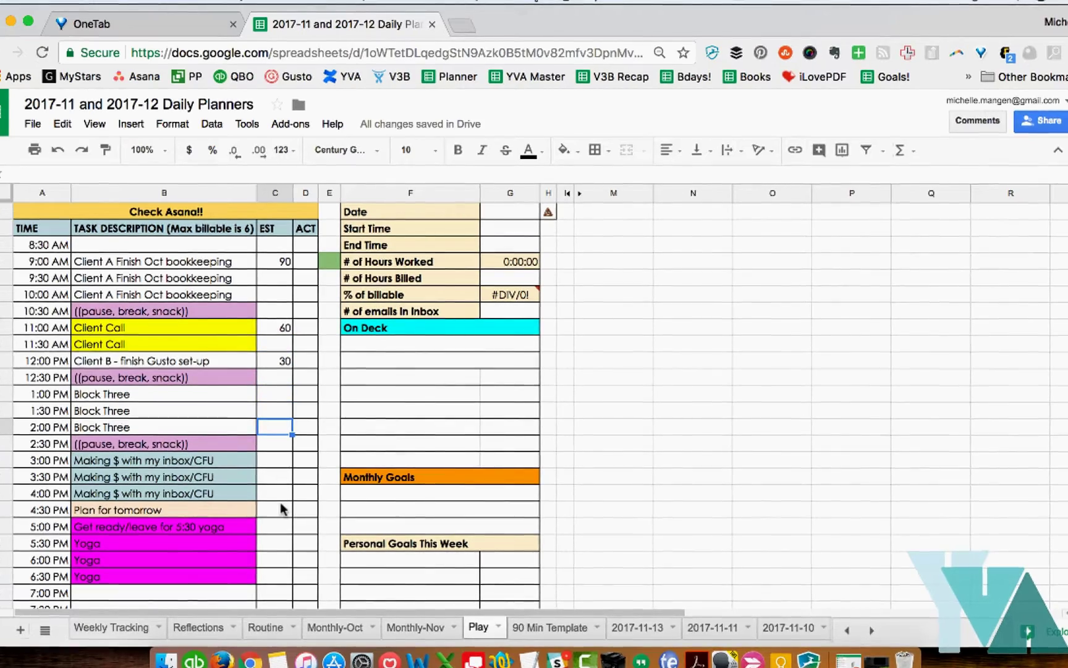
- Log an actual of 20 for the 11:00 AM Client Call, then scroll back to the top
scroll(281, 501, down, 5)
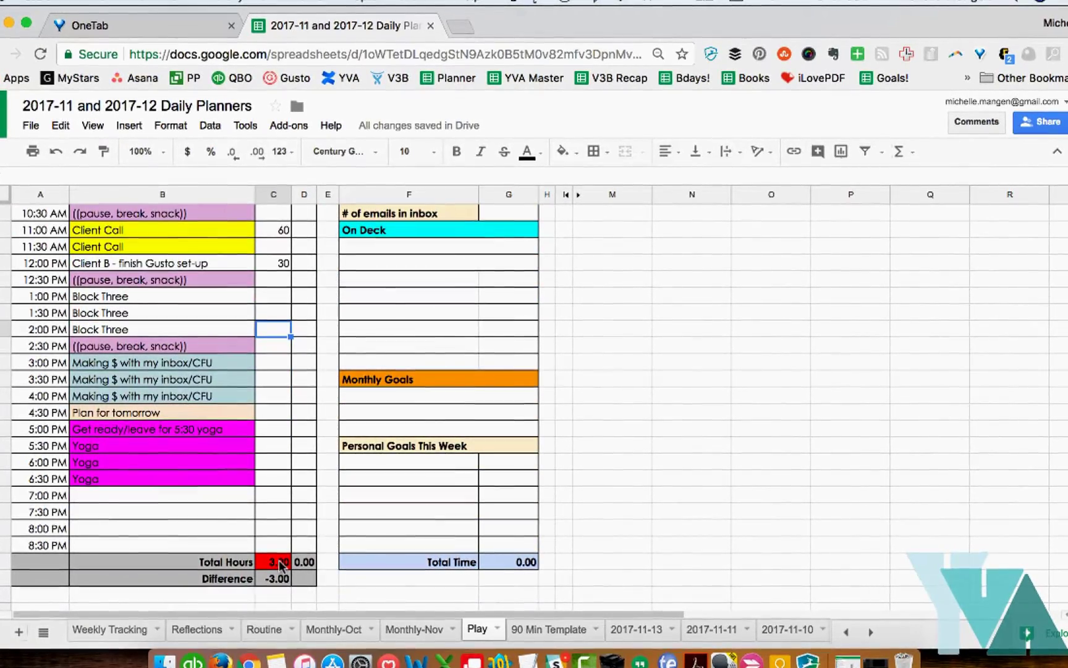
scroll(285, 568, up, 5)
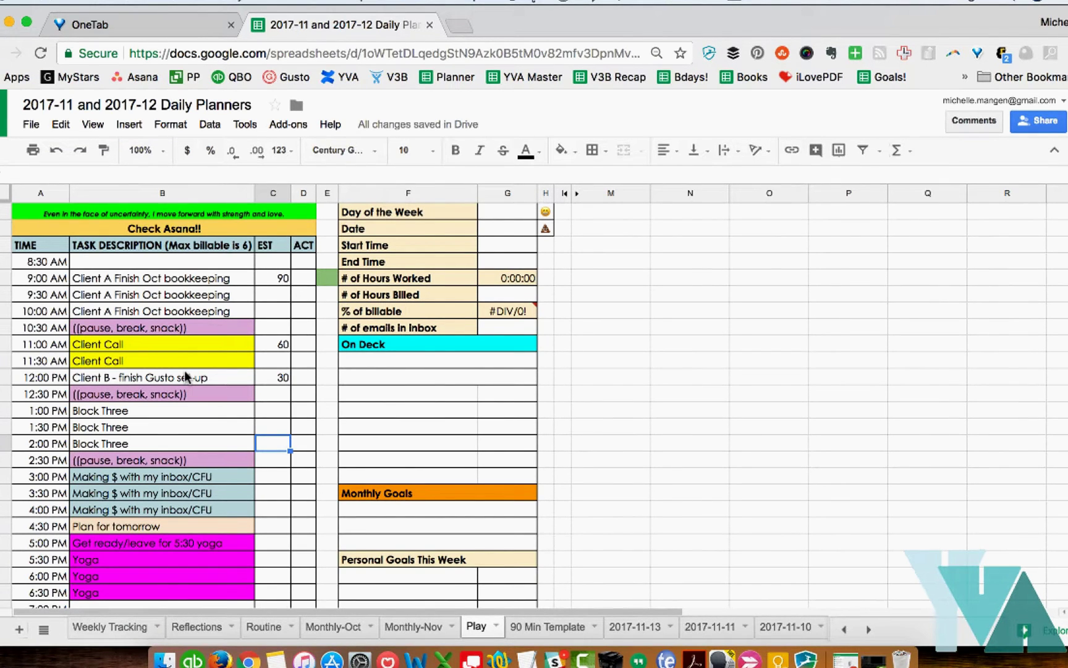
scroll(183, 375, down, 4)
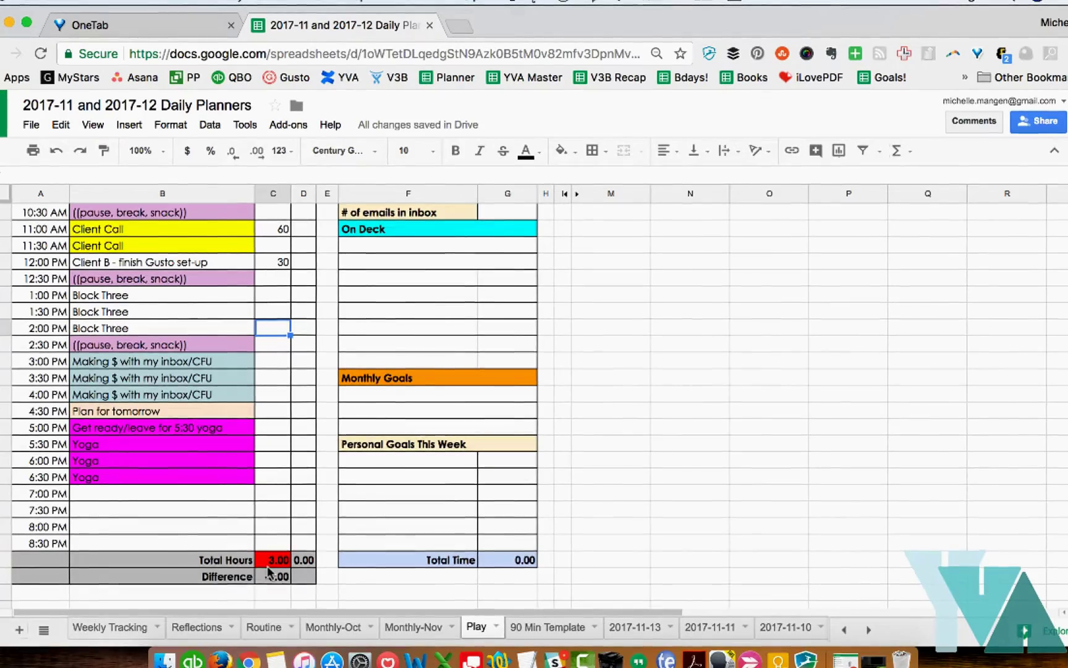
scroll(279, 432, up, 5)
click(306, 344)
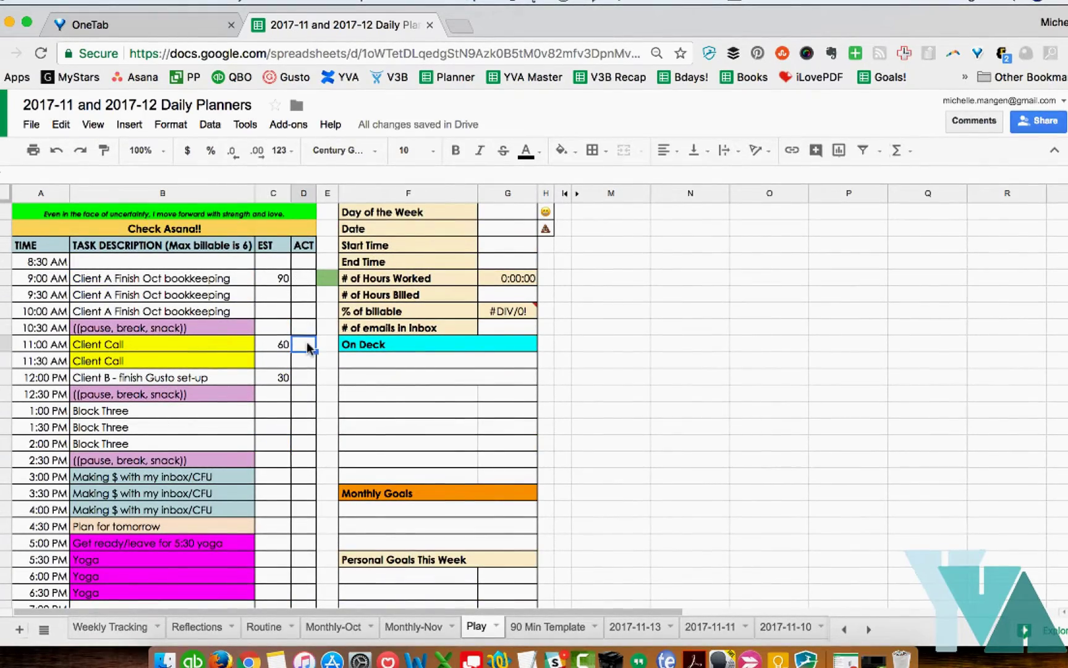
text(20)
key(Return)
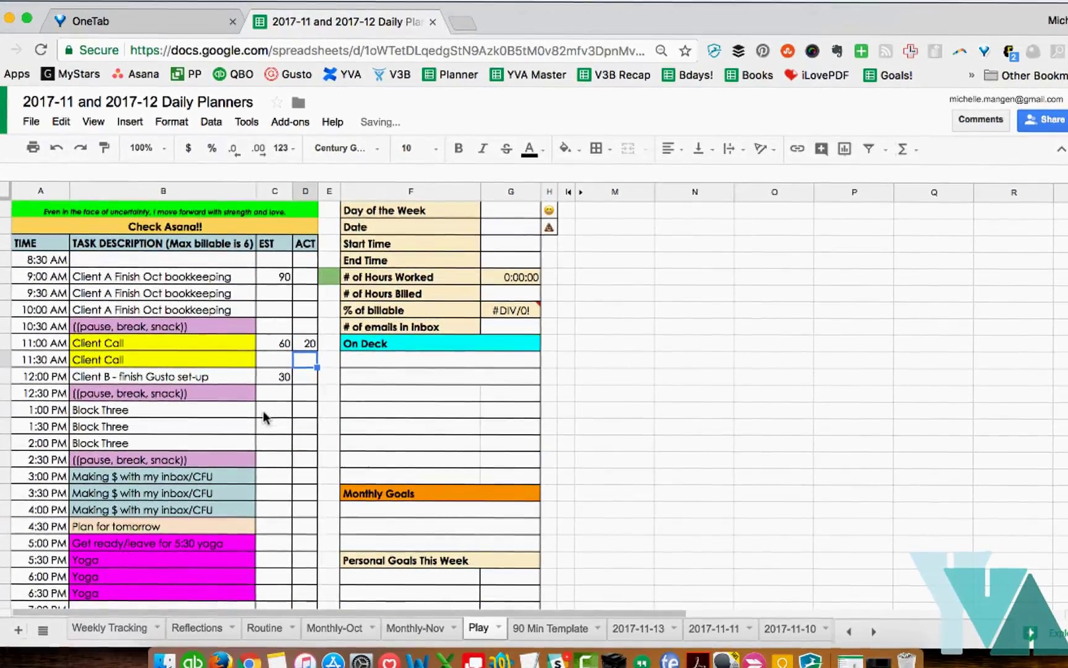
scroll(262, 411, down, 3)
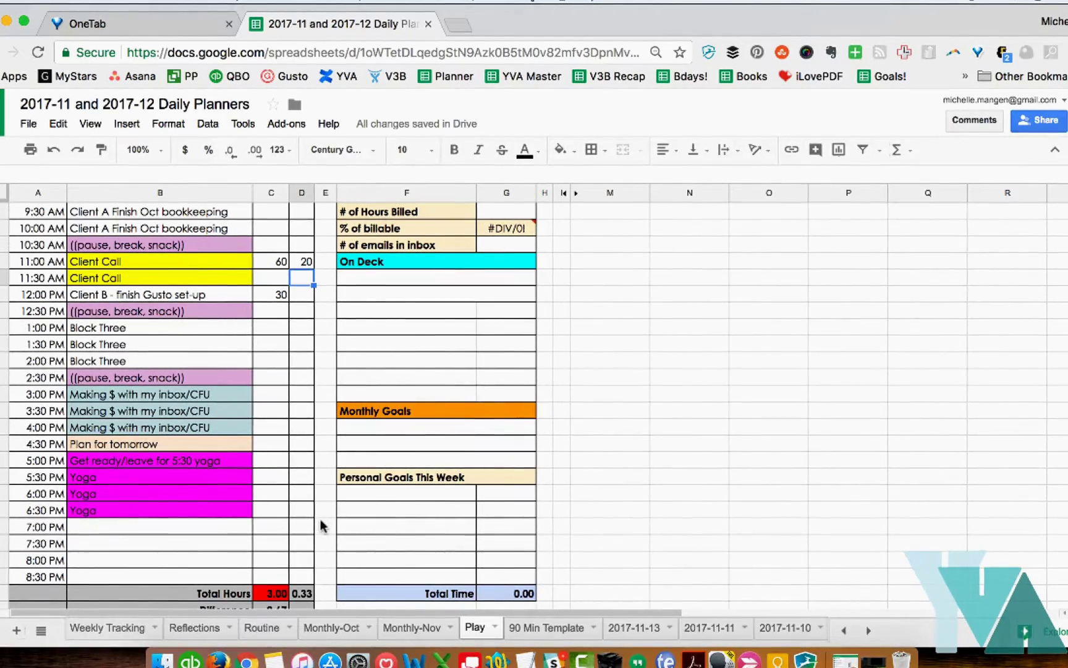
scroll(320, 525, down, 2)
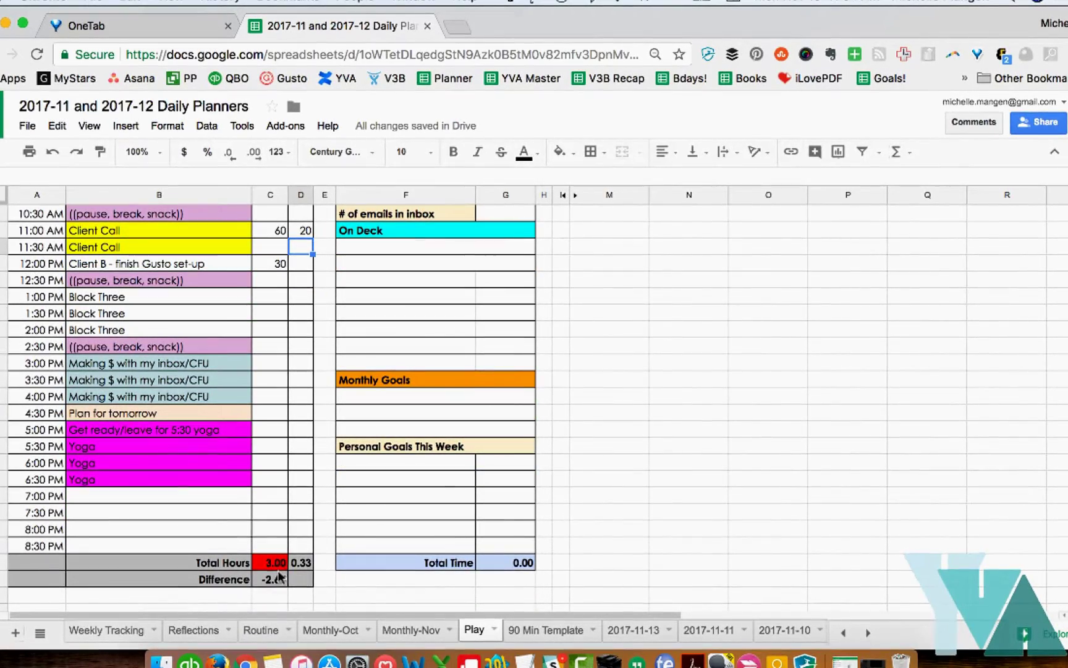
scroll(279, 578, up, 3)
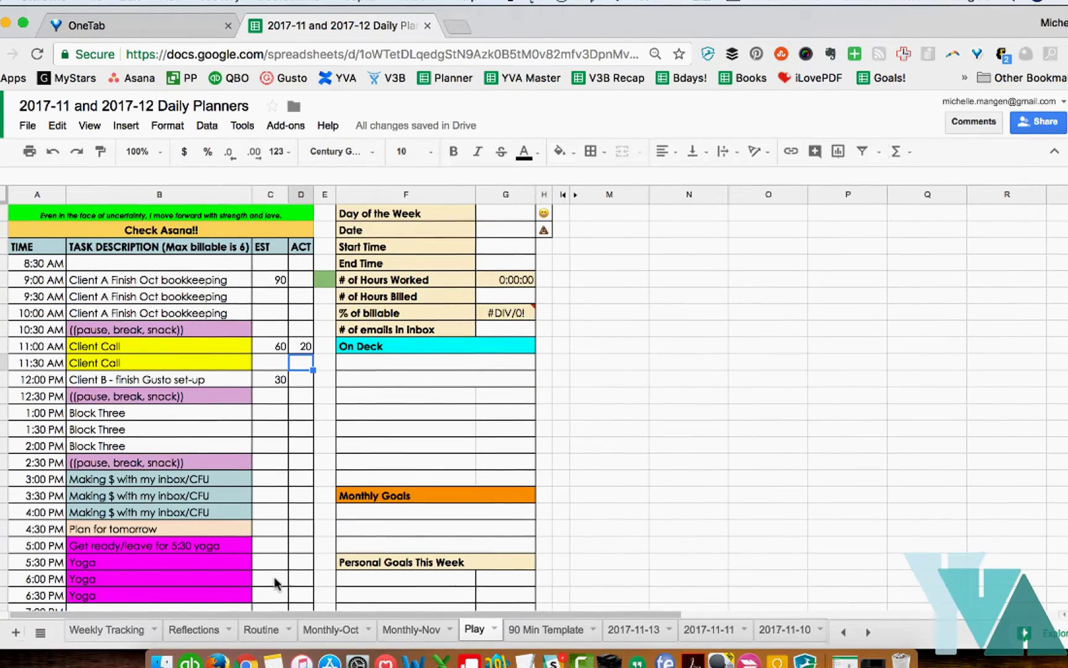
- Enter Mon, 11/13, start time 8:15 and end time 5:00 pm in the day summary
click(493, 214)
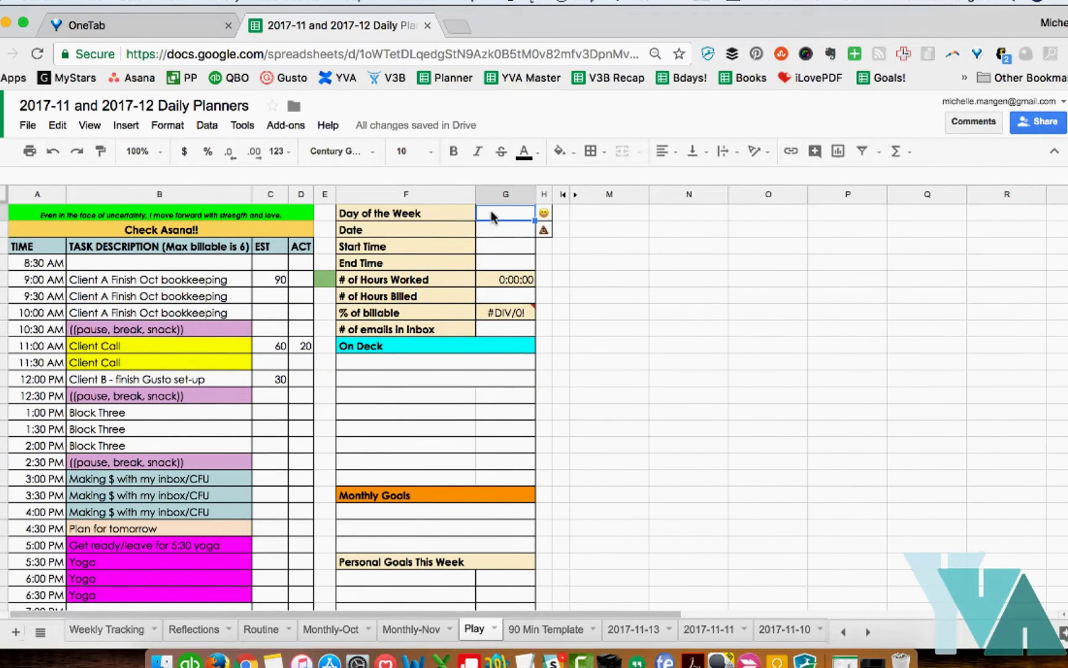
text(Mon)
key(Return)
text(11/1)
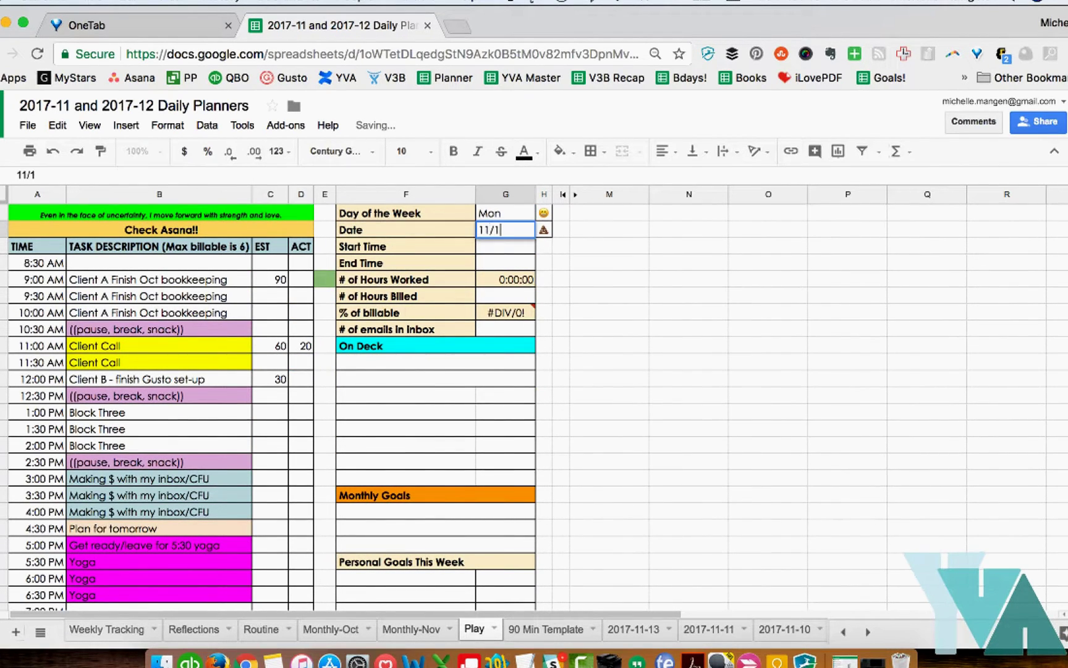
text(3)
key(Return)
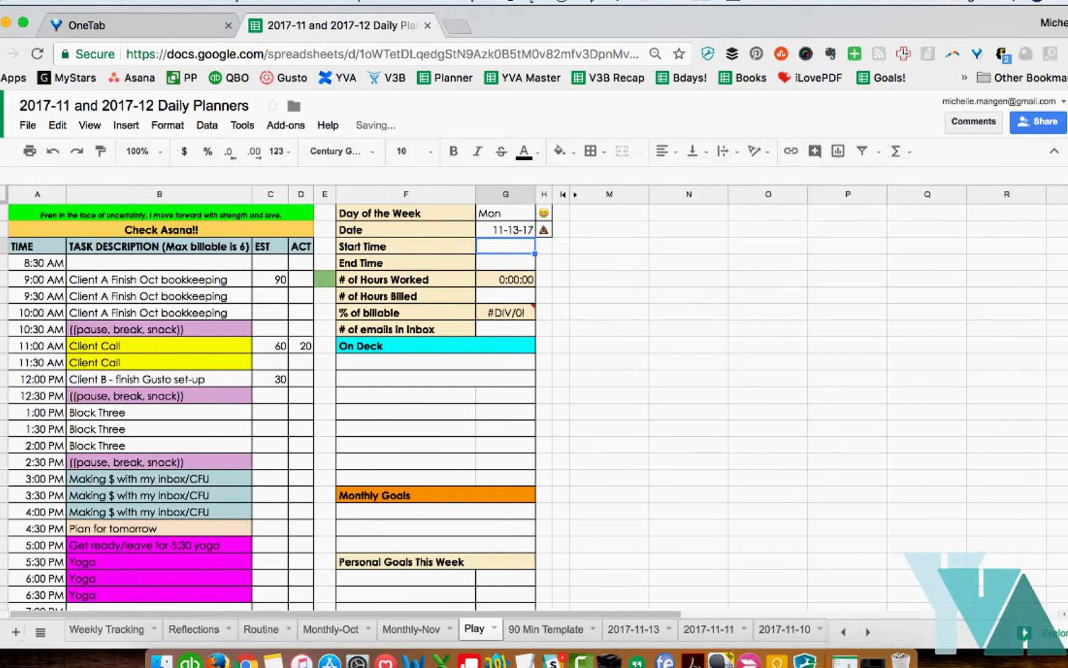
text(8:15)
key(Return)
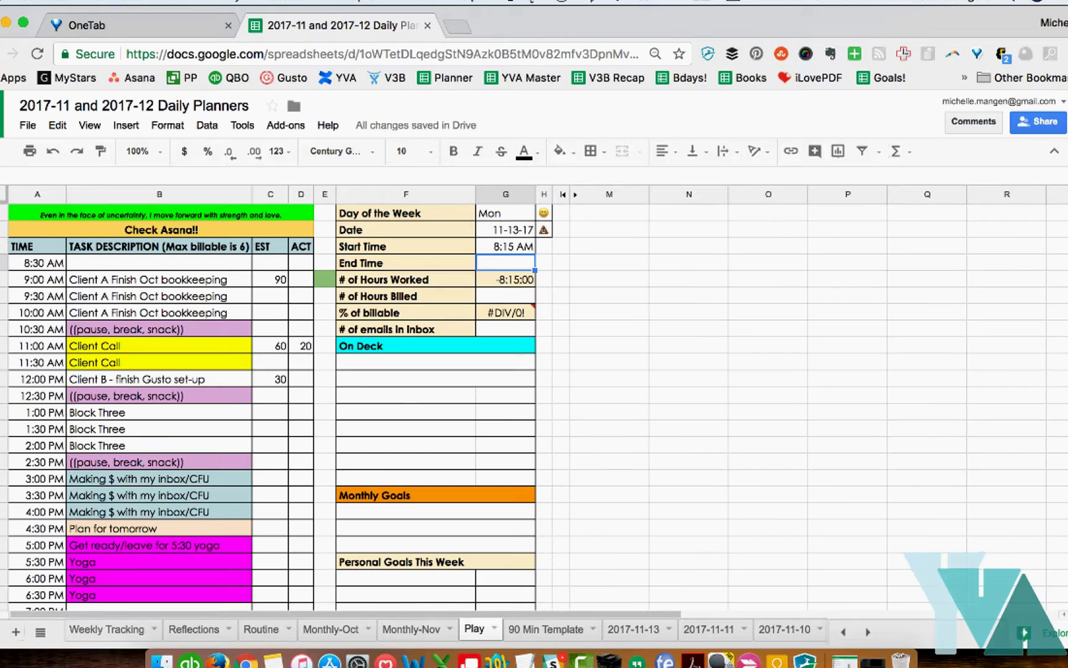
text(5:00 pm)
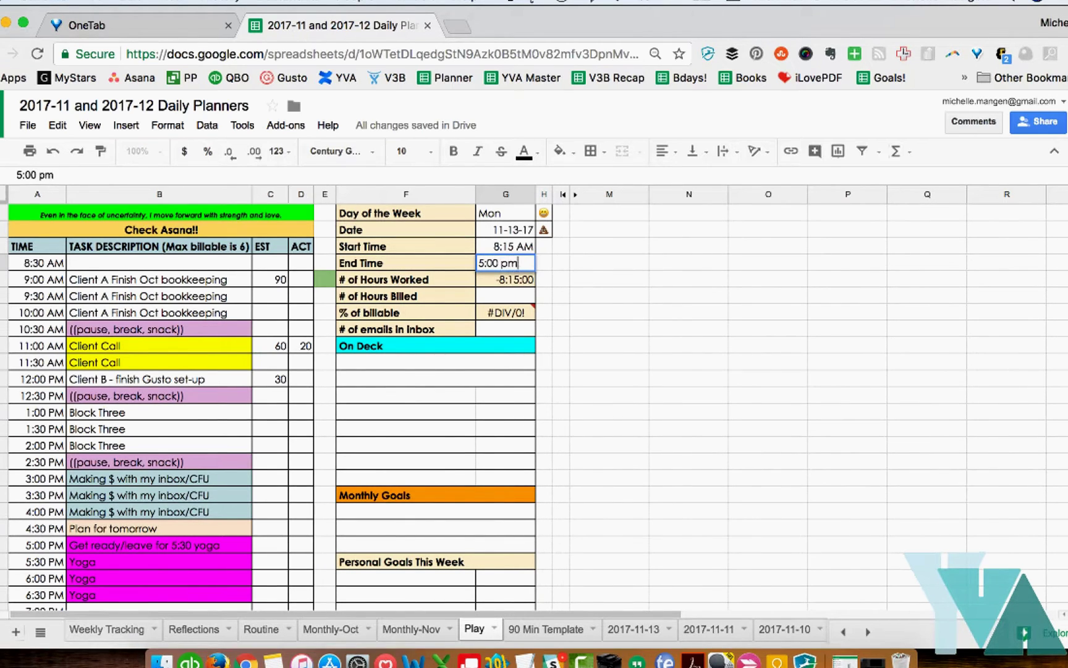
key(Return)
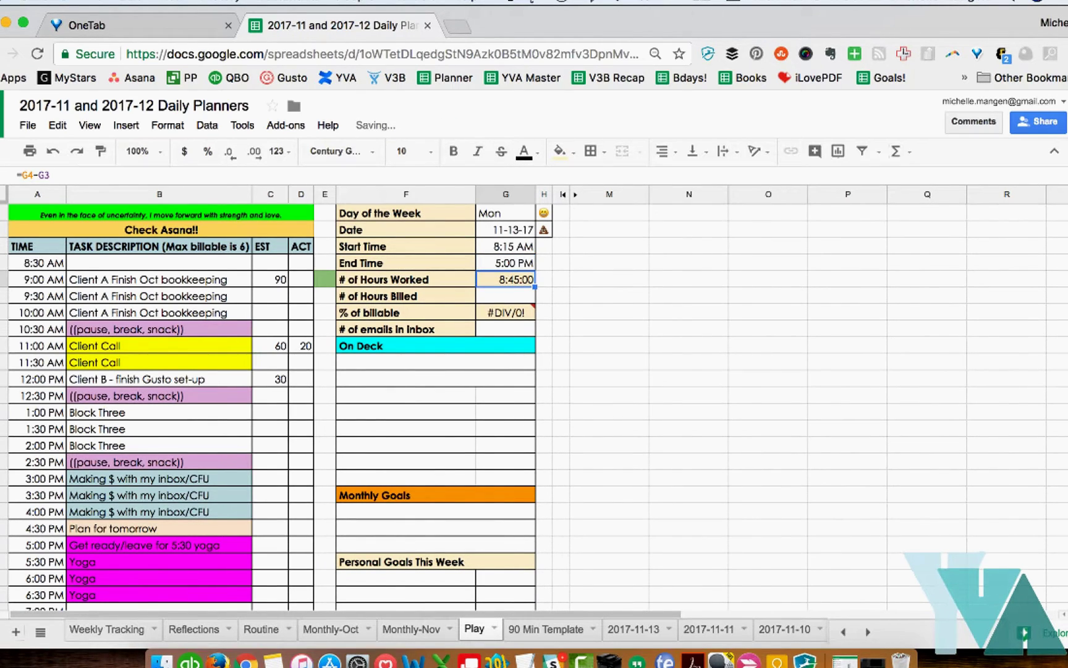
key(Up)
key(Up)
key(Down)
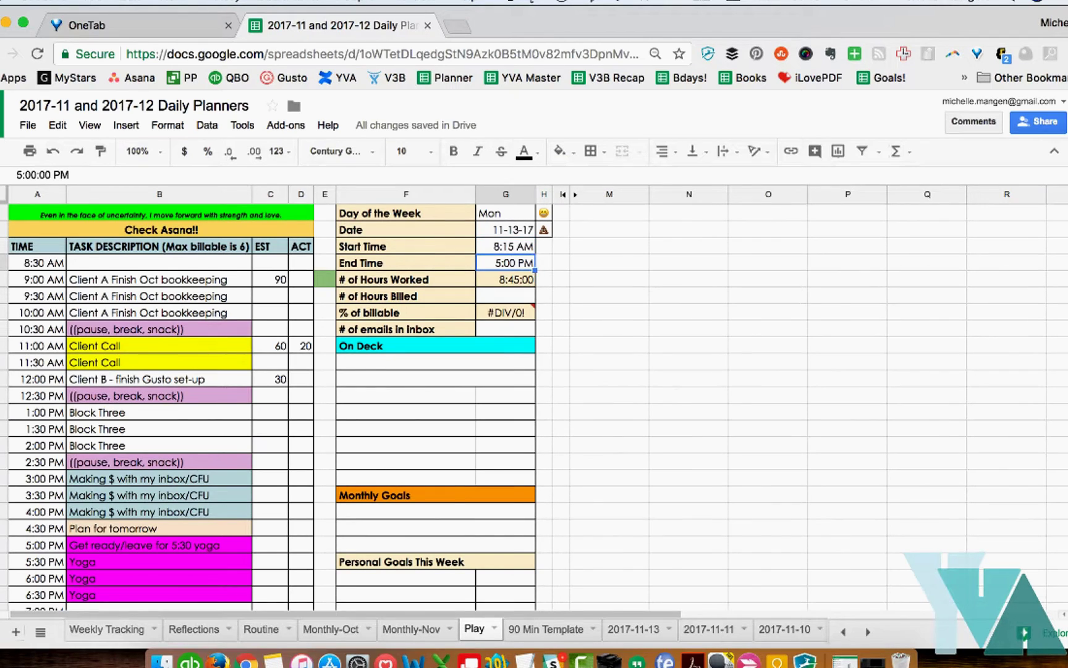
key(Down)
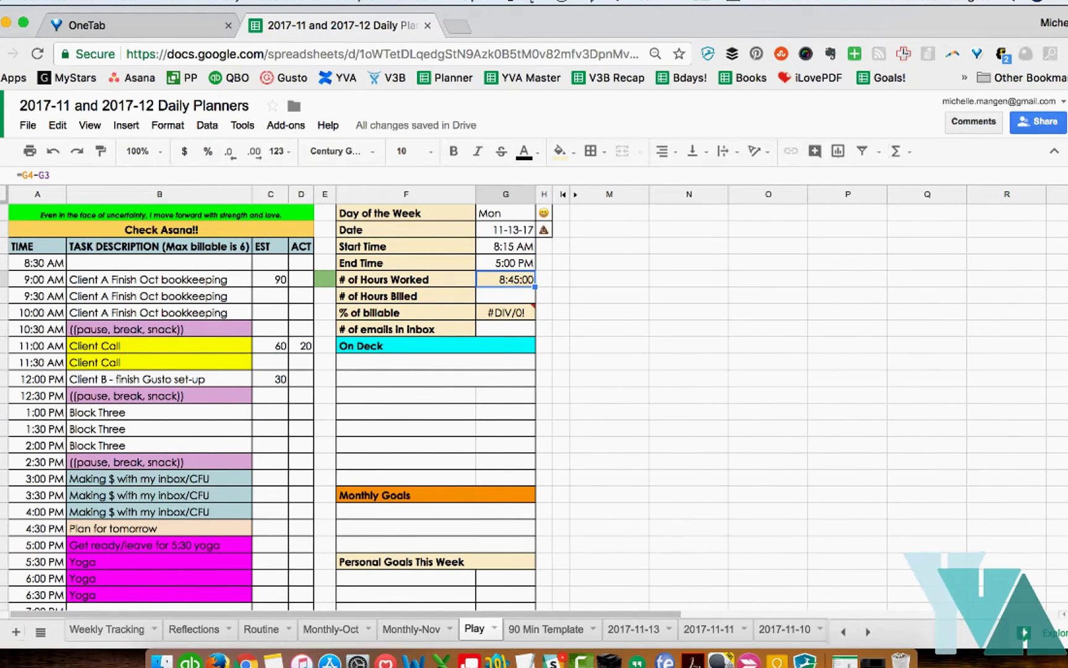
- Enter 8.75 in E5 beside Hours Worked, clearing the #DIV/0! billable error
click(510, 309)
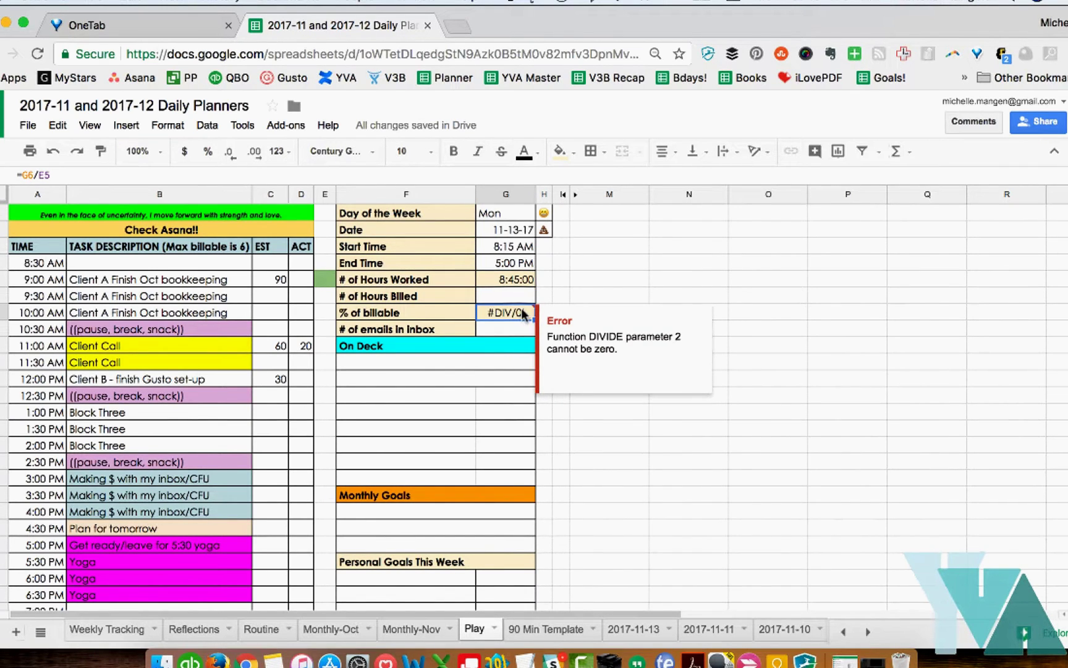
click(514, 280)
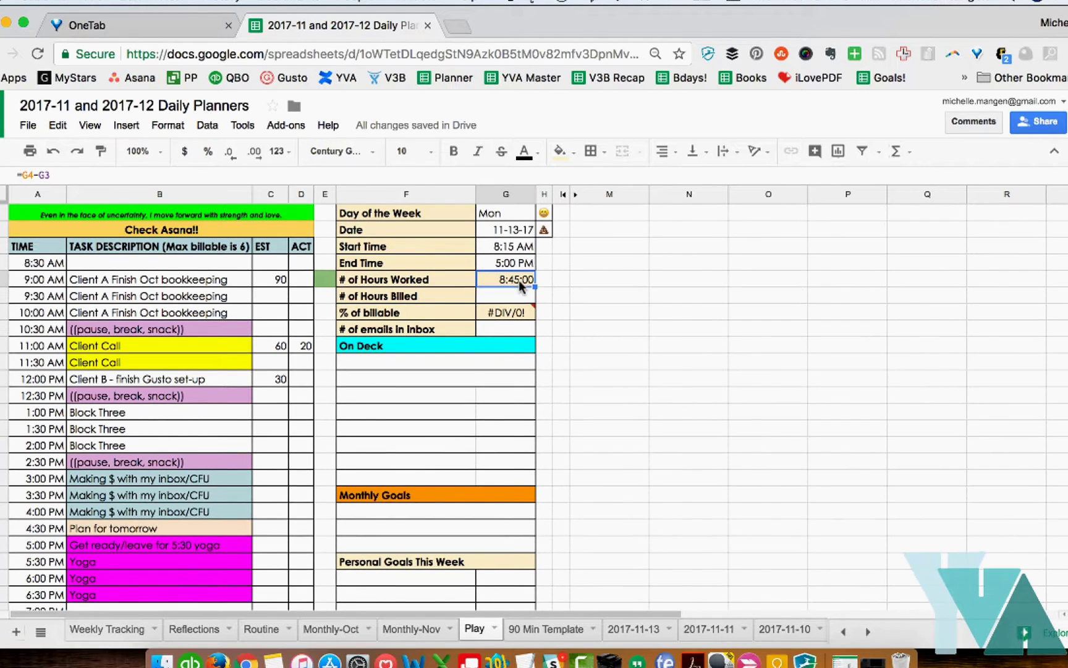
key(Left)
key(Left)
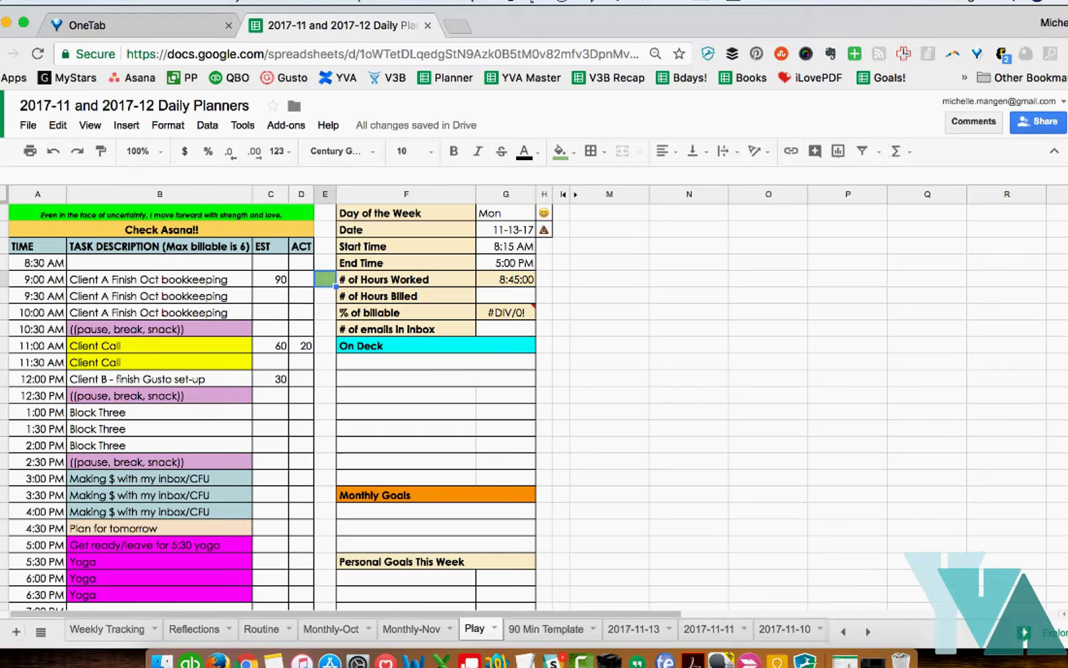
text(8.75)
key(Return)
key(Right)
key(Right)
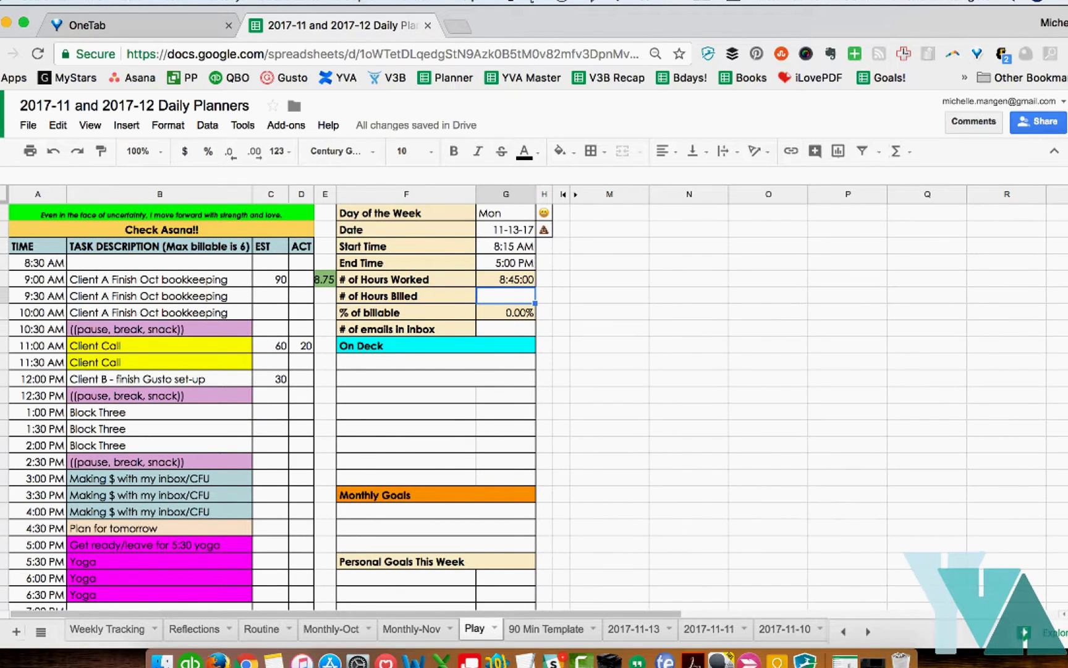
- Enter 6.25 in the # of Hours Billed cell, G6
click(406, 295)
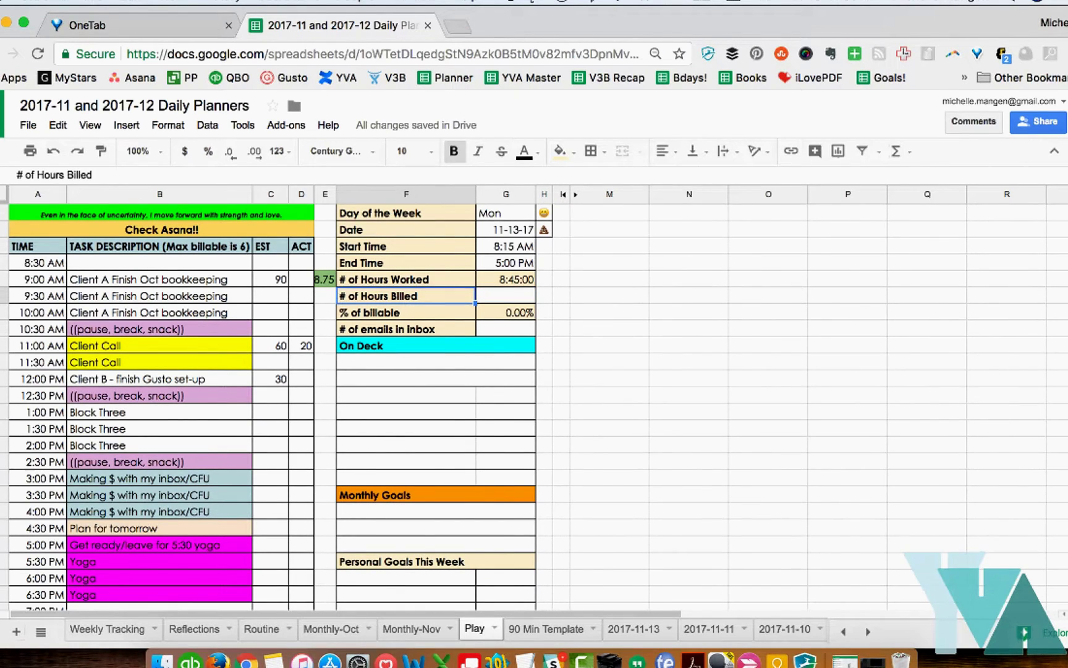
click(506, 296)
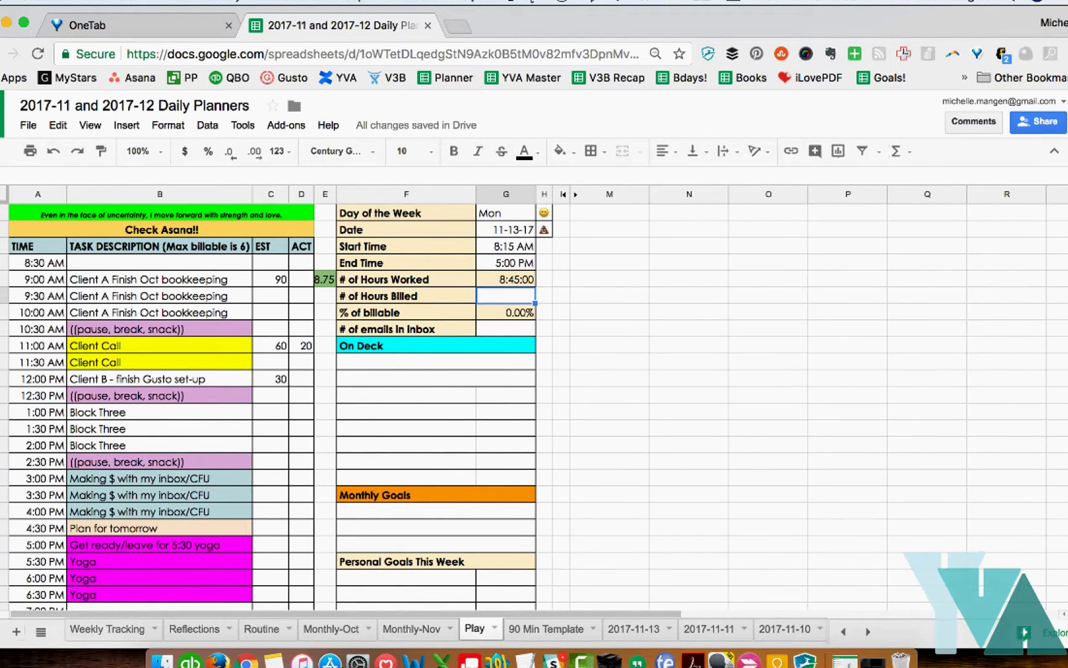
text(6.2)
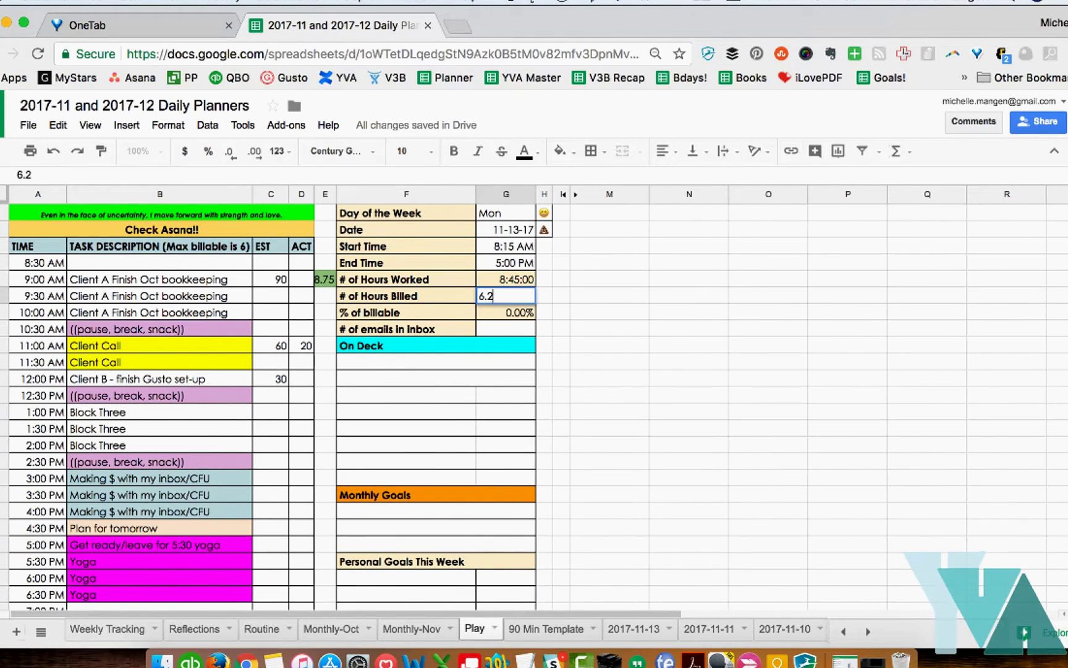
text(5)
key(Return)
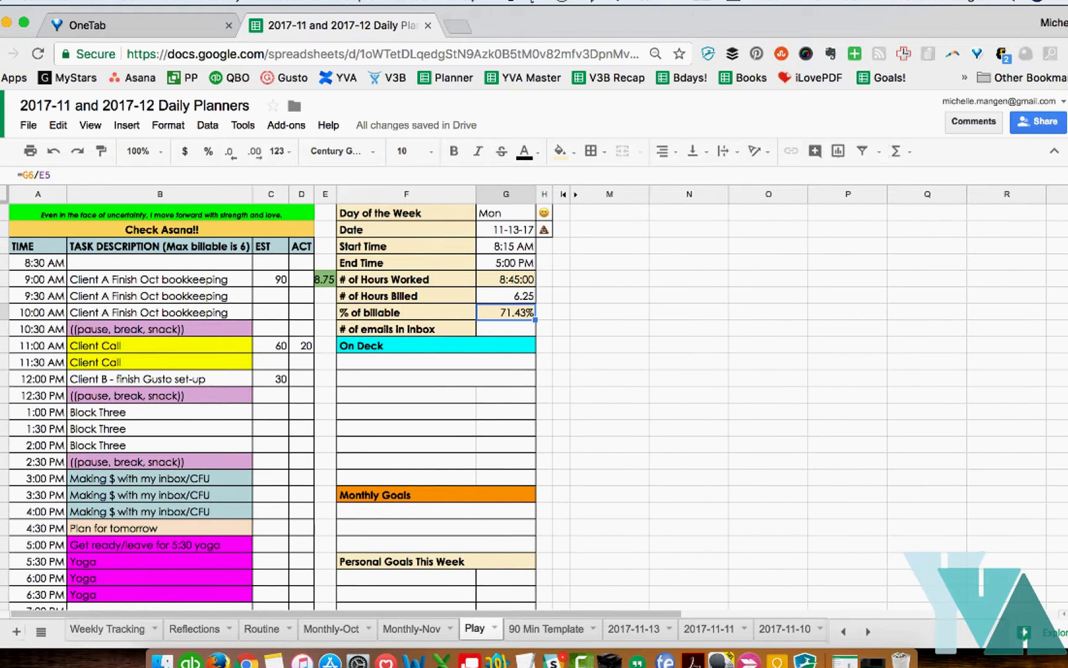
click(506, 328)
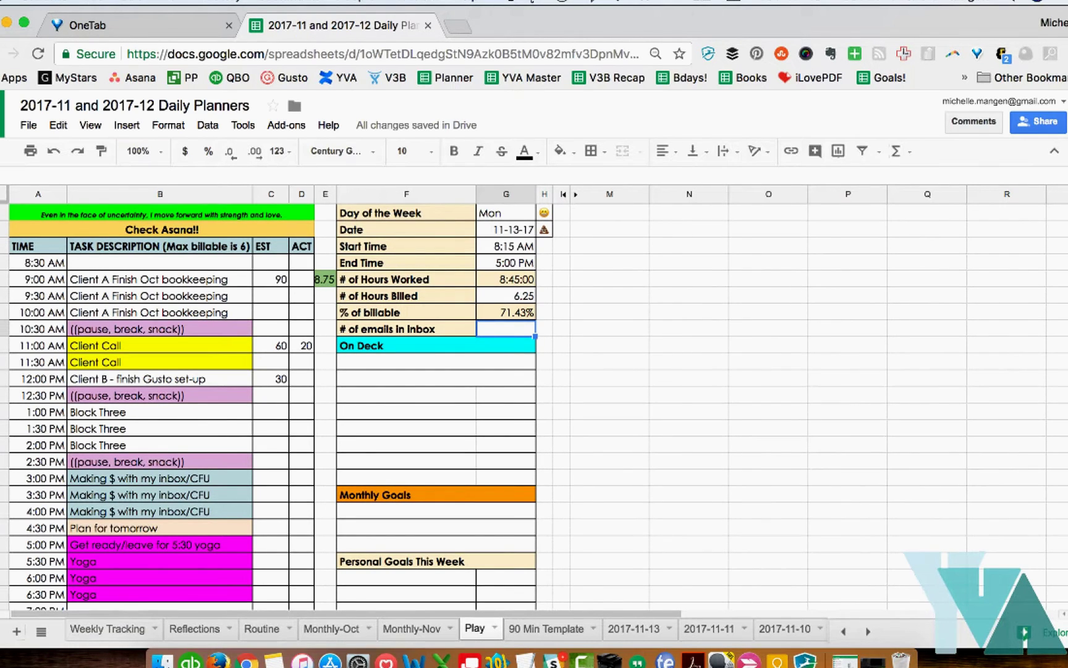
- Enter 23 in G8, the # of emails in Inbox field
text(23)
key(Return)
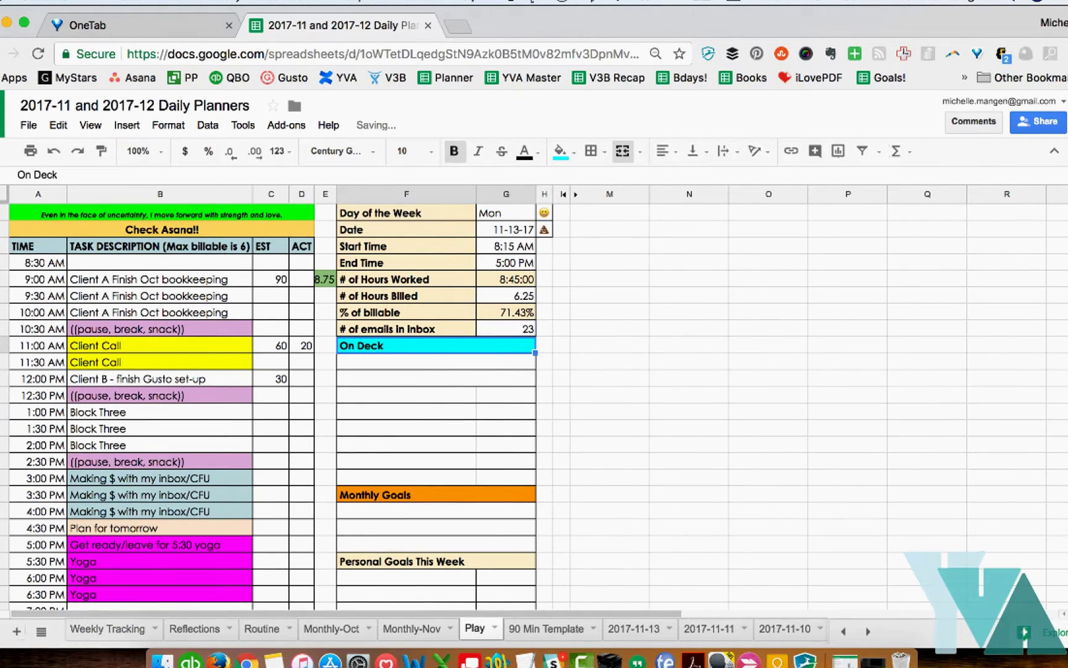
click(436, 361)
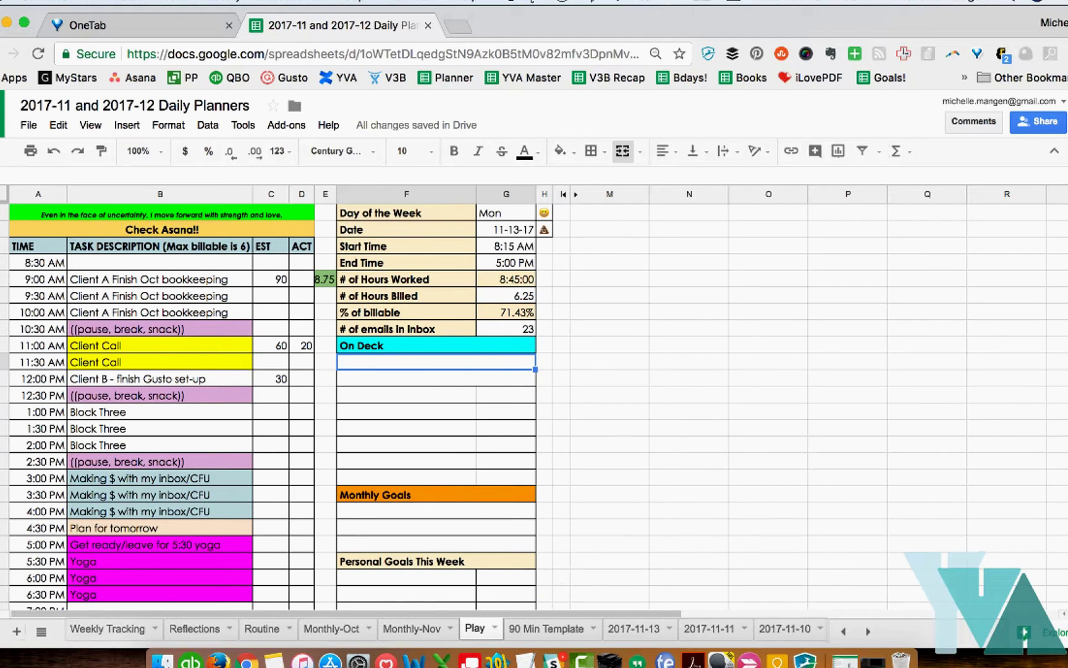
click(436, 345)
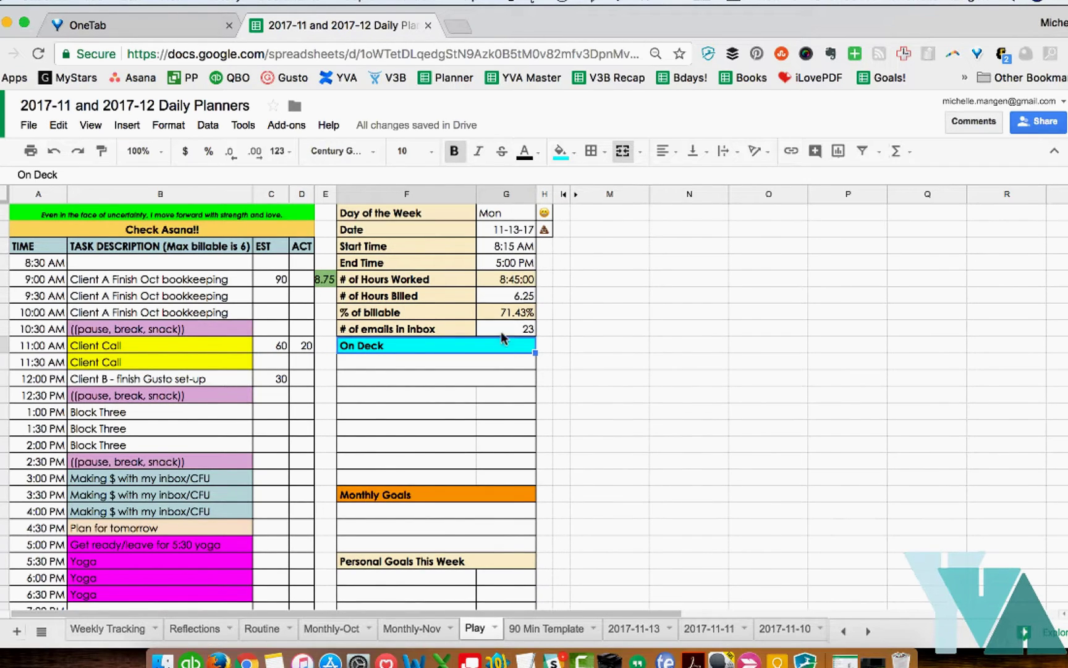
- Add 'Client C - make AR calls' under On Deck with an estimate of 15
click(450, 399)
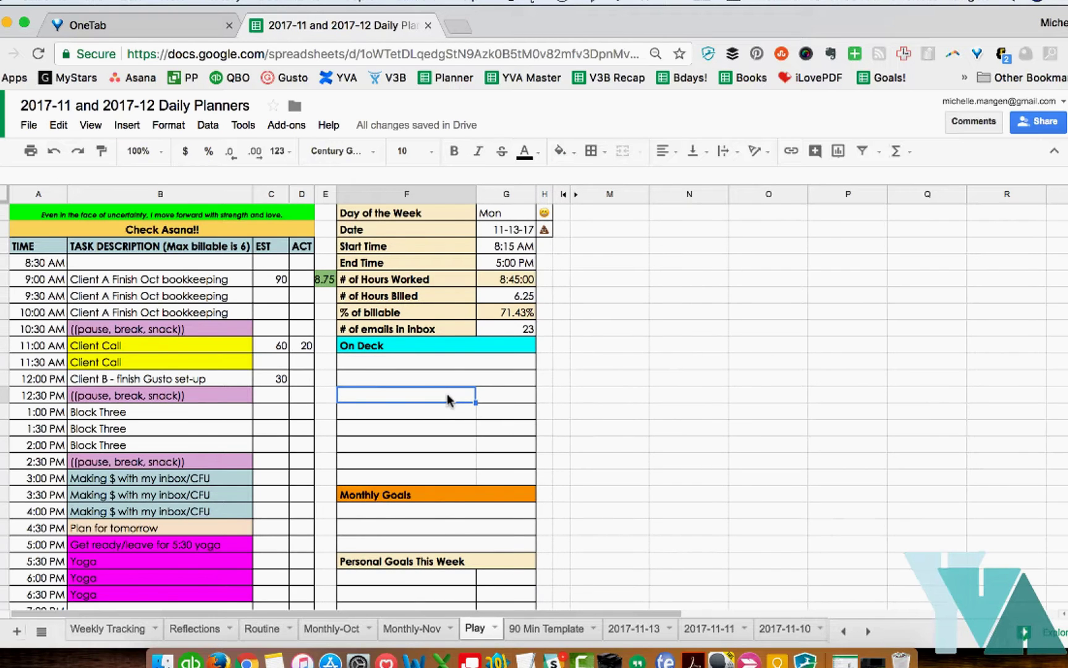
text(Clint B)
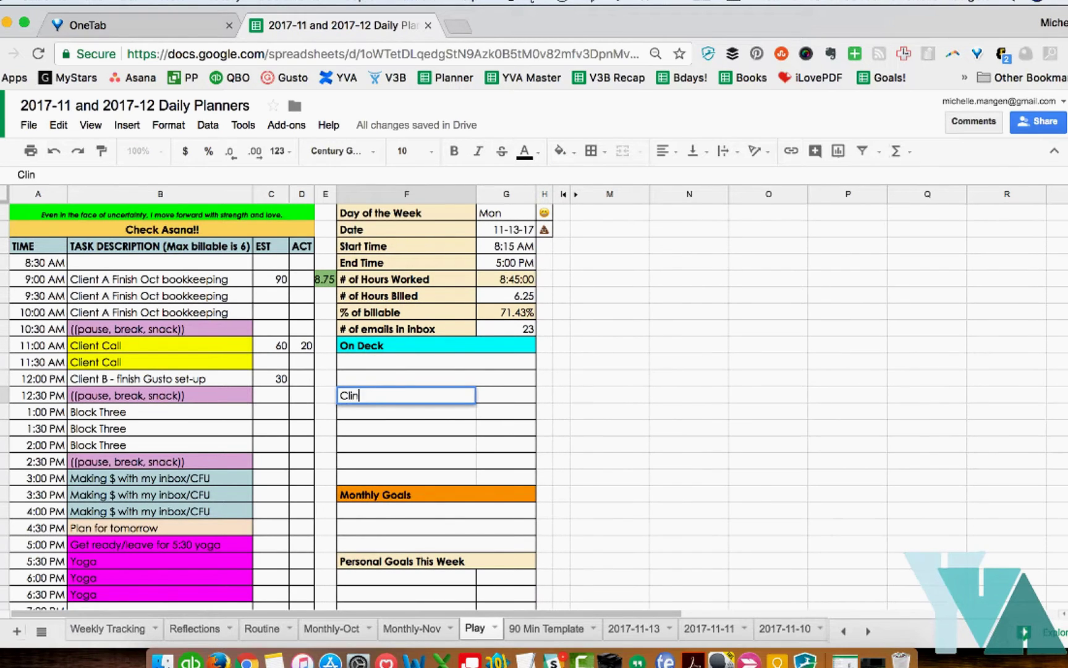
key(BackSpace)
key(BackSpace)
key(BackSpace)
key(BackSpace)
text(ent C - make AR calls)
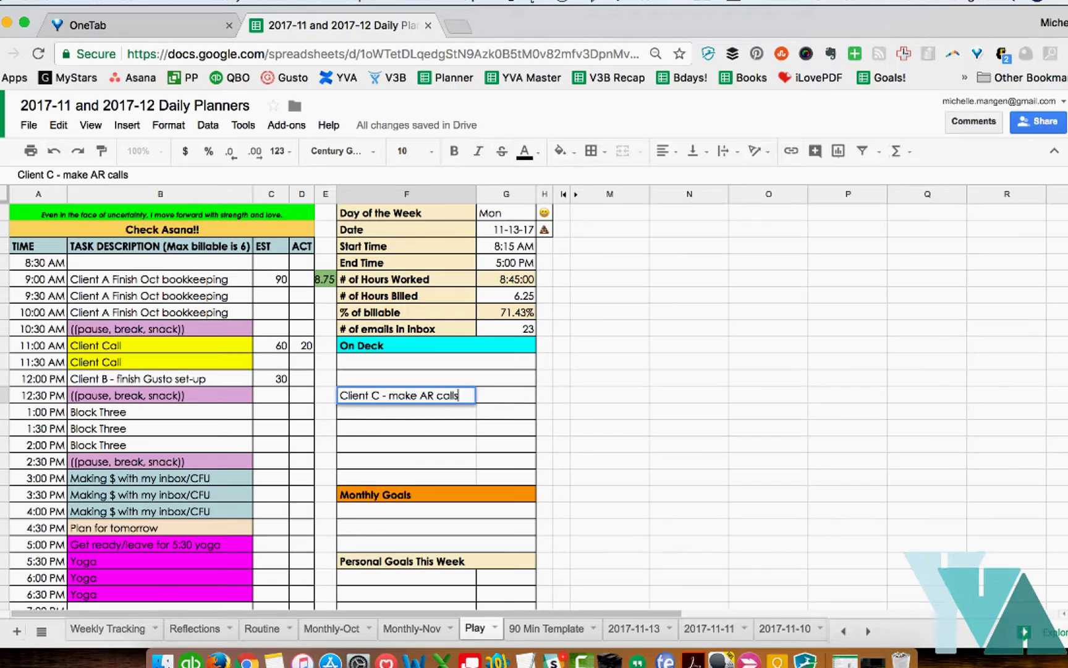
key(Tab)
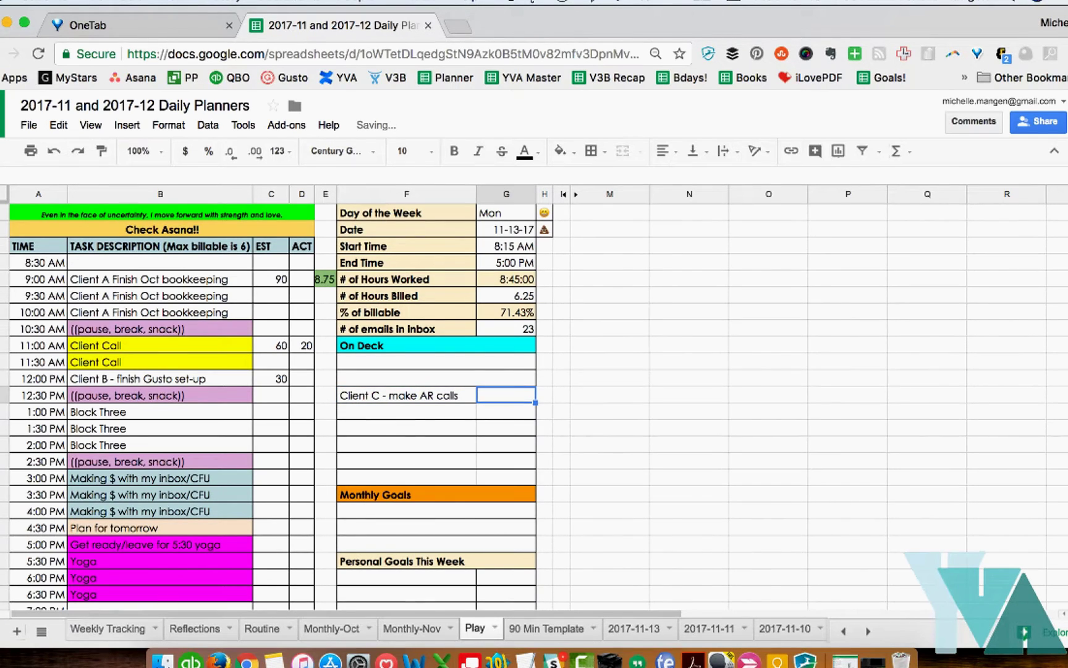
text(15)
key(Return)
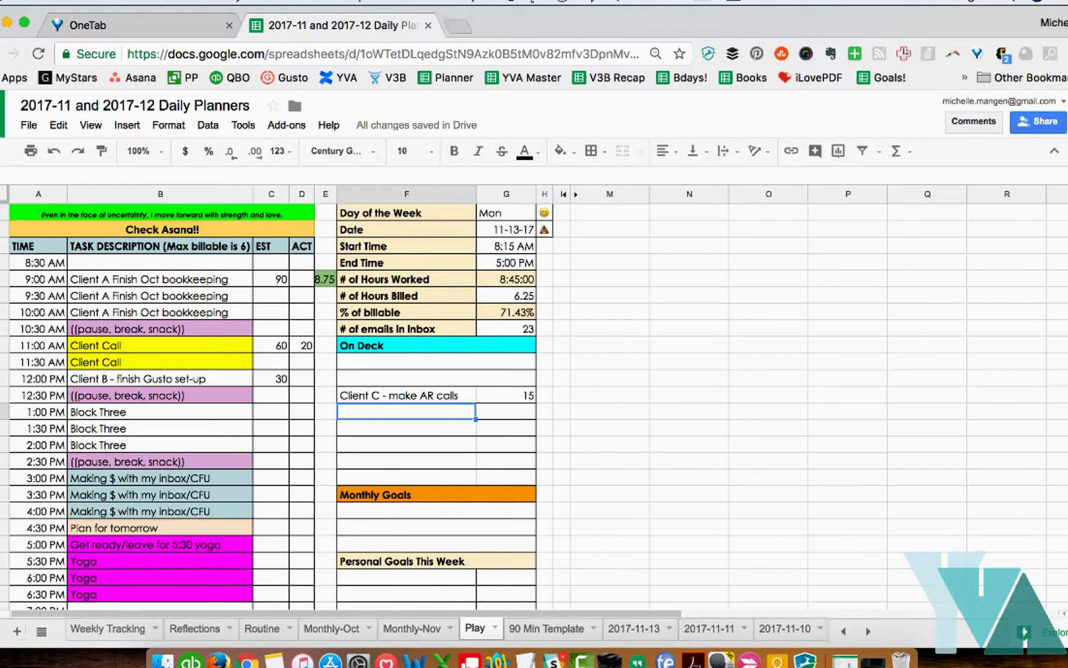
click(406, 395)
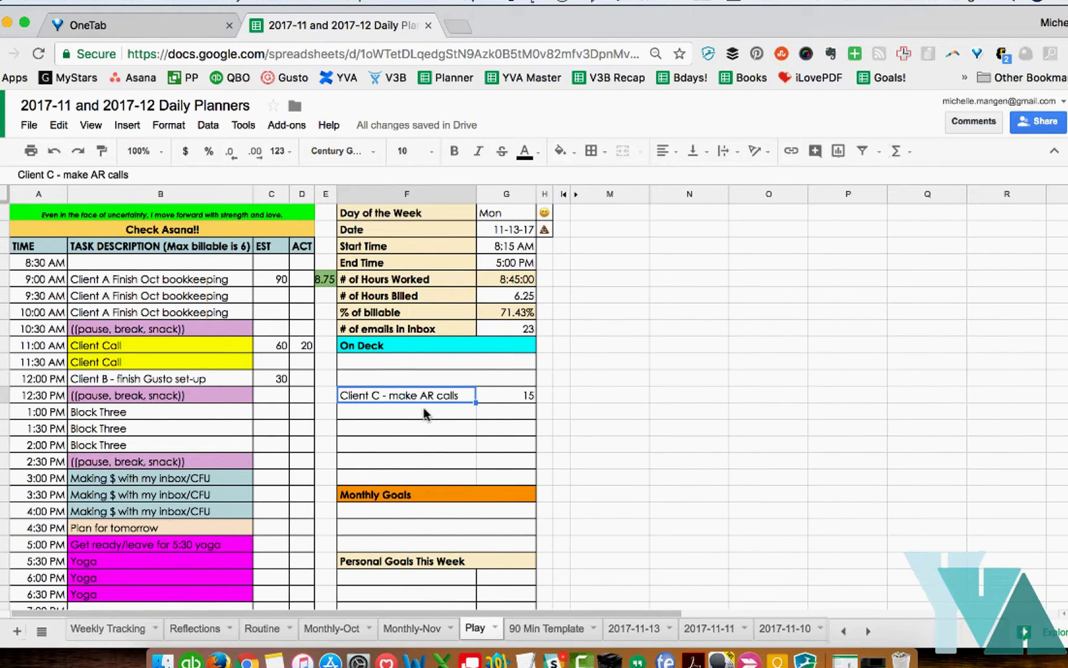
- Replace the 1:00 PM Block Three task with 'AR calls for Client C', estimated at 30 minutes
click(212, 379)
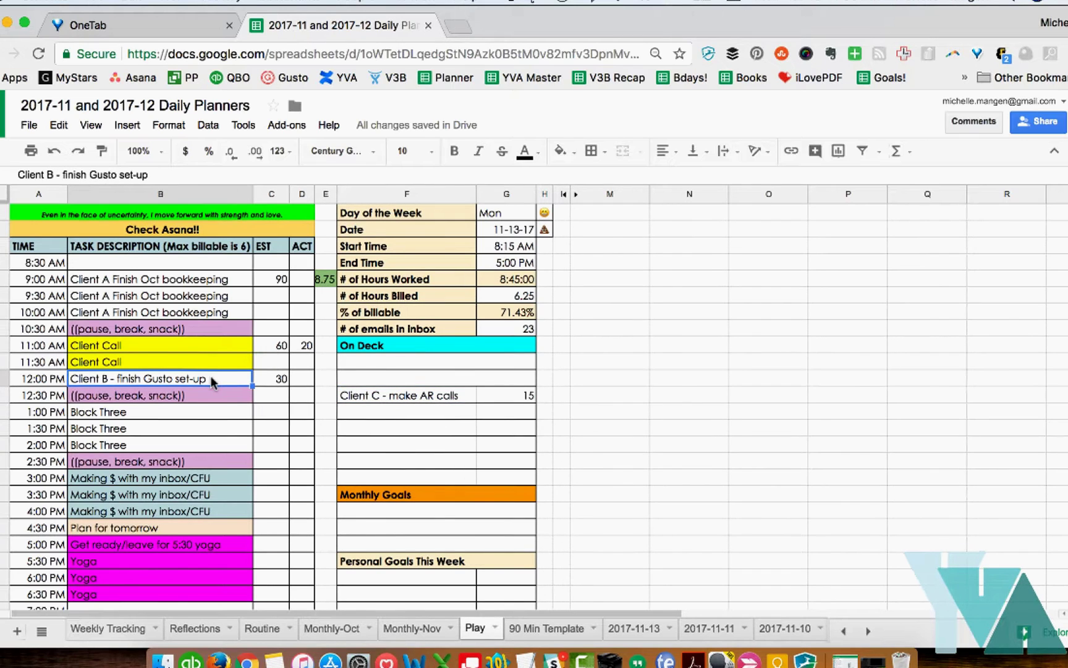
click(209, 413)
text(A)
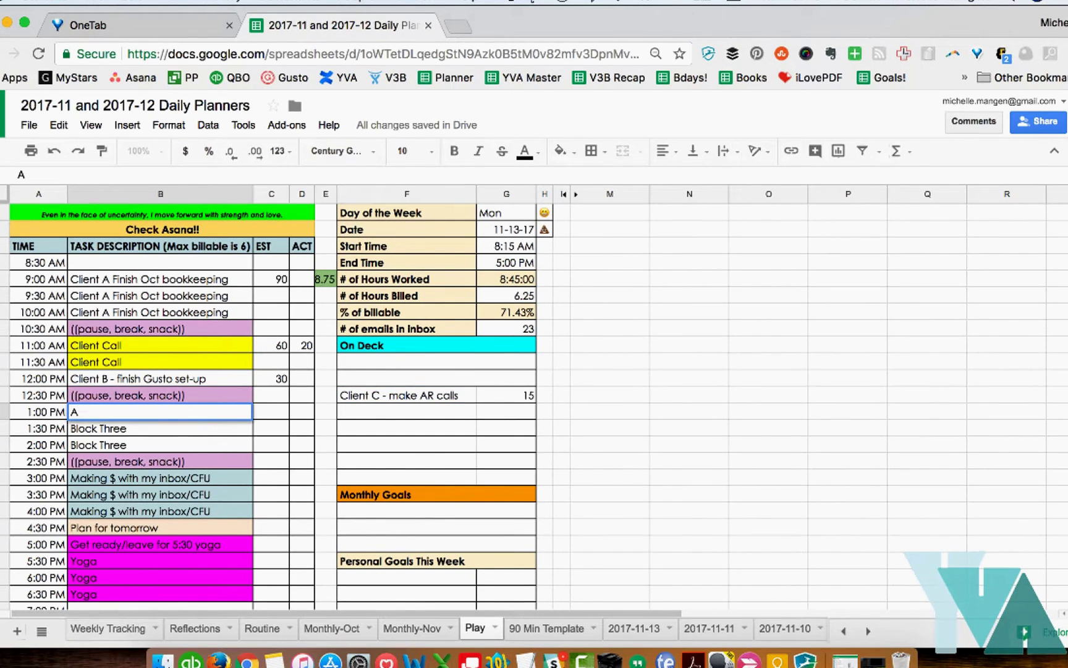
text(R calls for Clien)
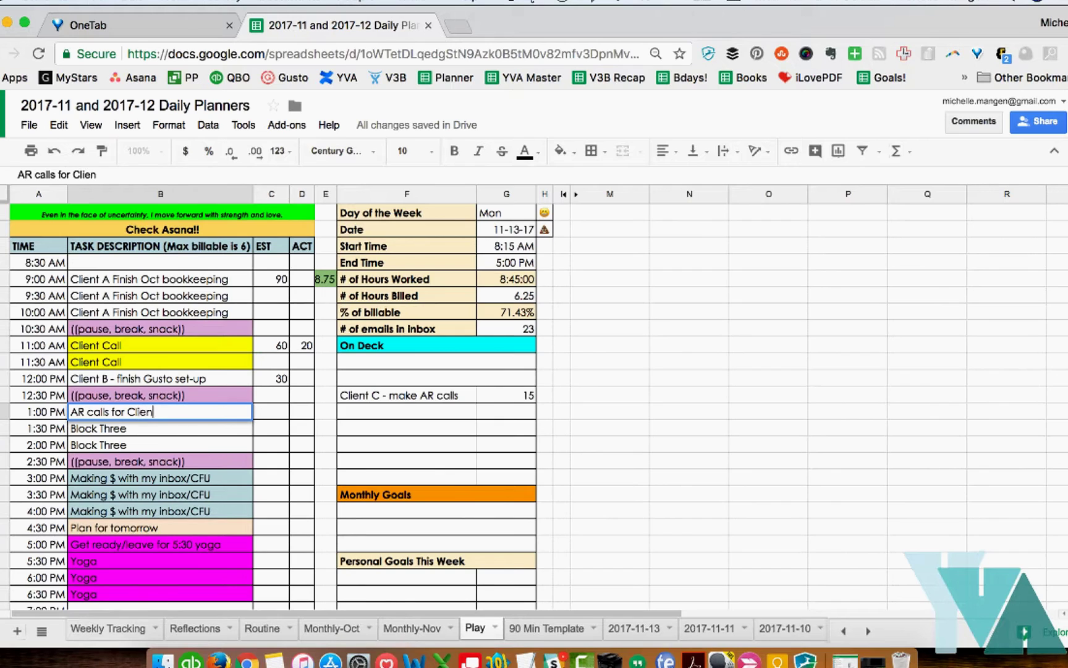
text(t C)
key(Tab)
text(30)
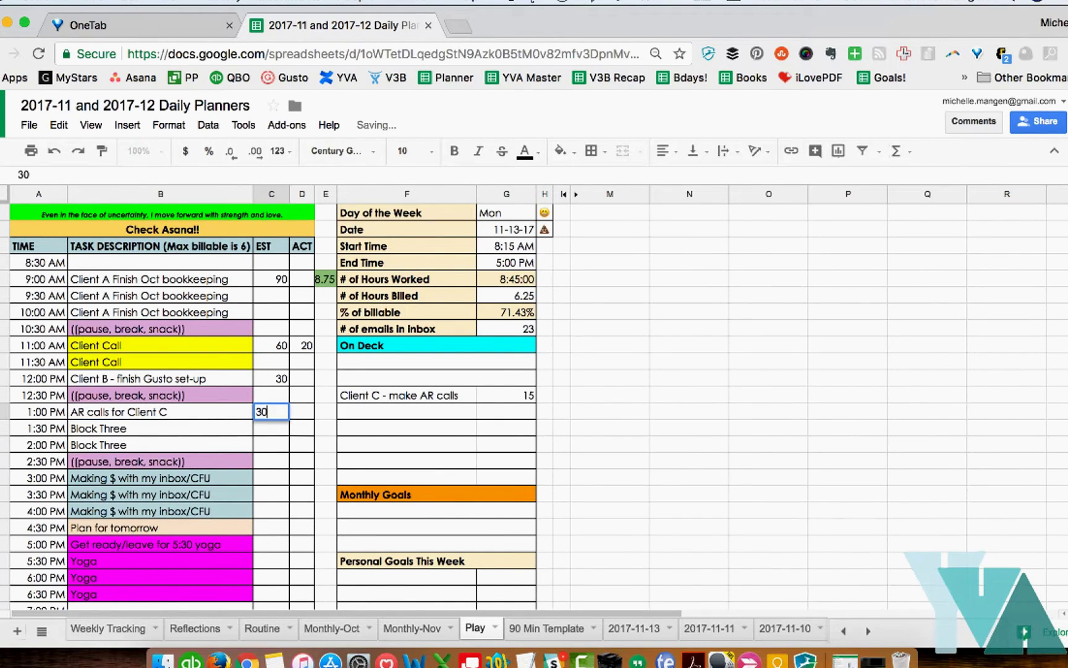
key(Return)
click(494, 395)
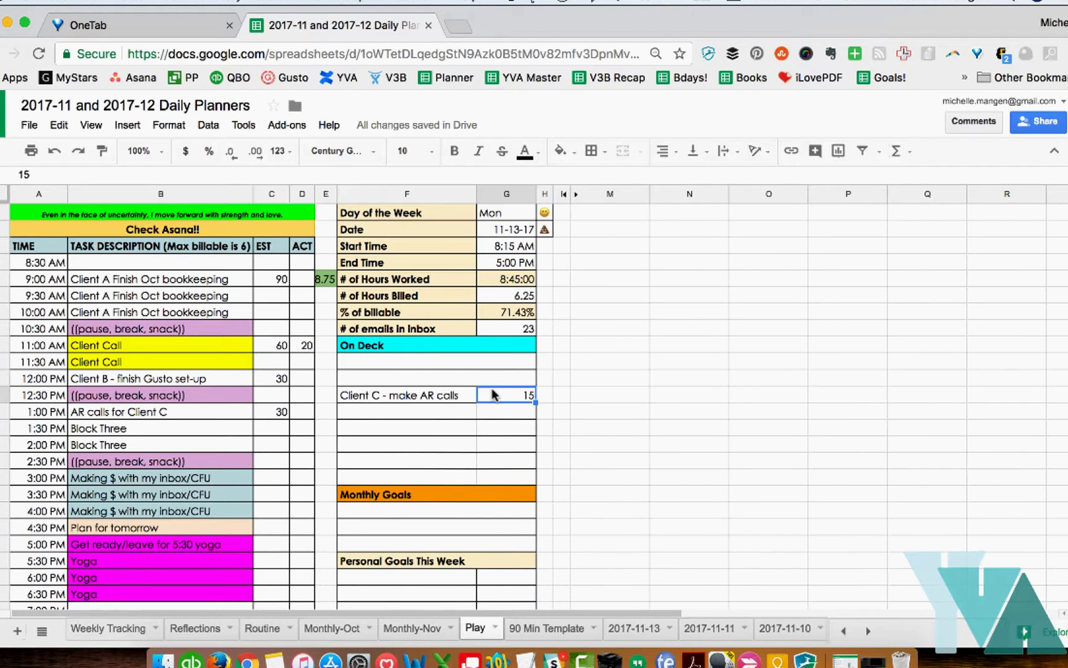
- Enter 'Write 3 new blog posts' in the first row under Monthly Goals
click(401, 513)
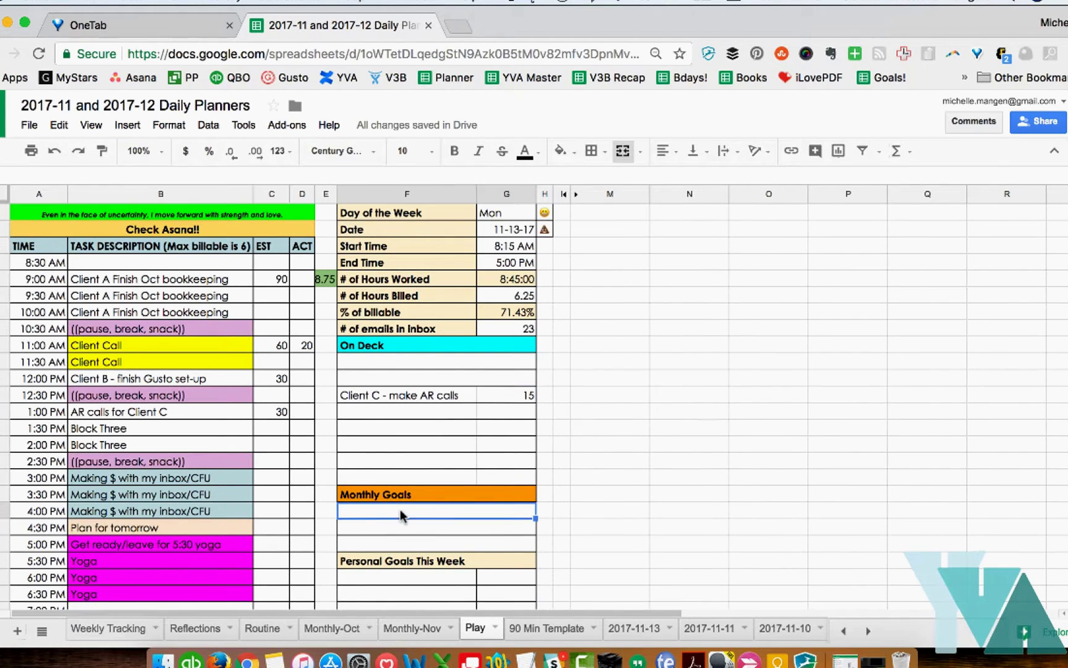
text(Write 3 n)
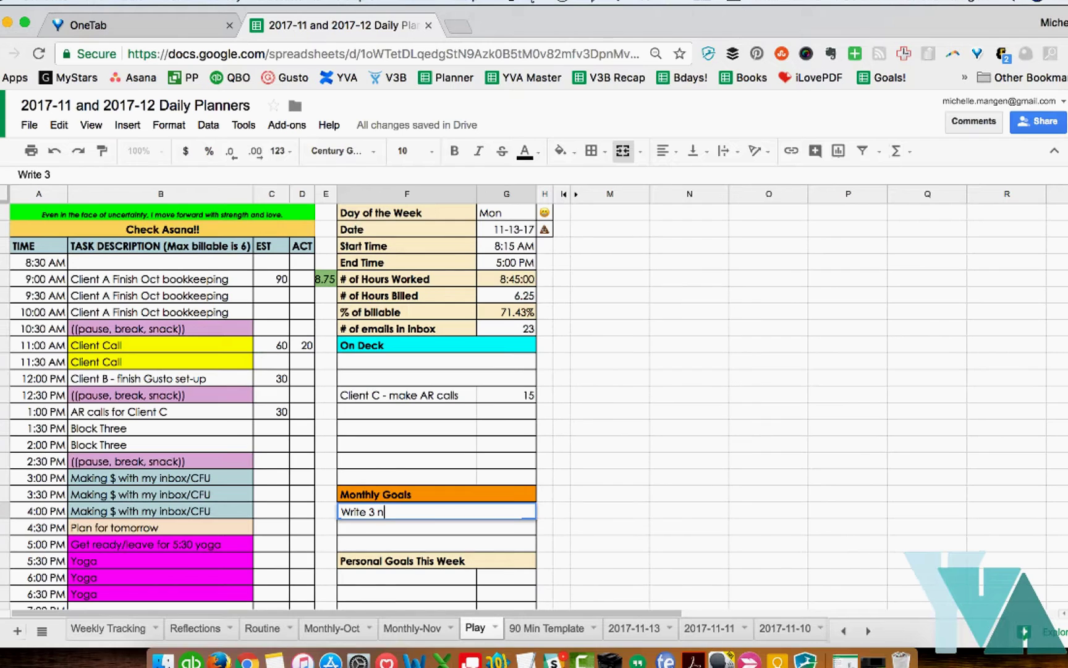
text(ew blog pos)
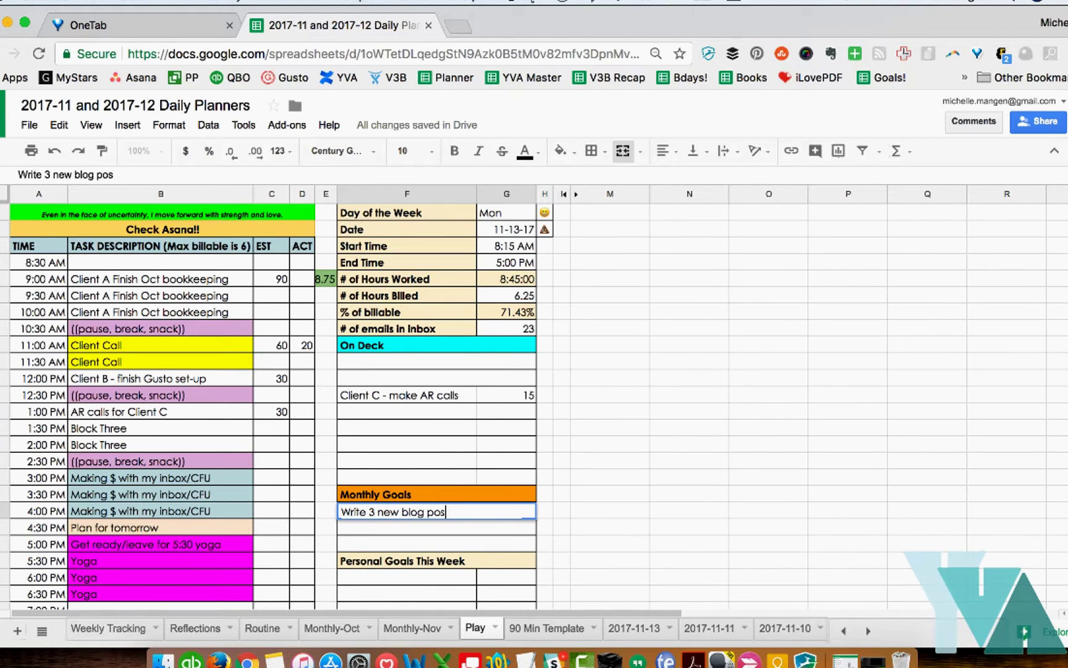
text(ts)
key(Return)
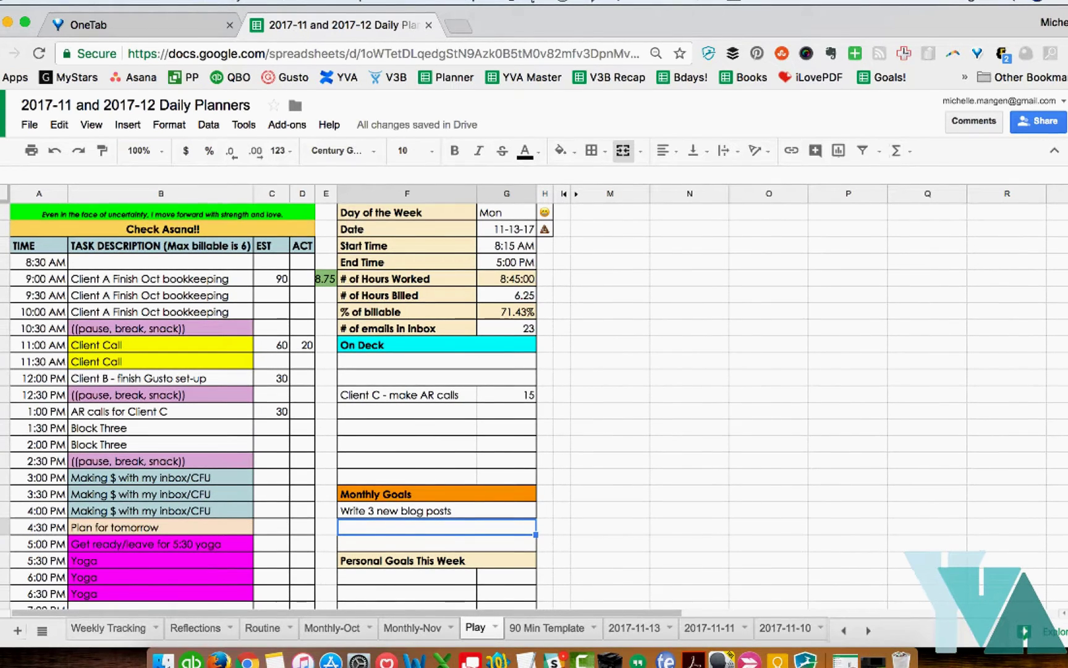
scroll(401, 499, down, 3)
- List Hammock yoga, Slow flow yoga and Walk every day under Personal Goals This Week
click(407, 481)
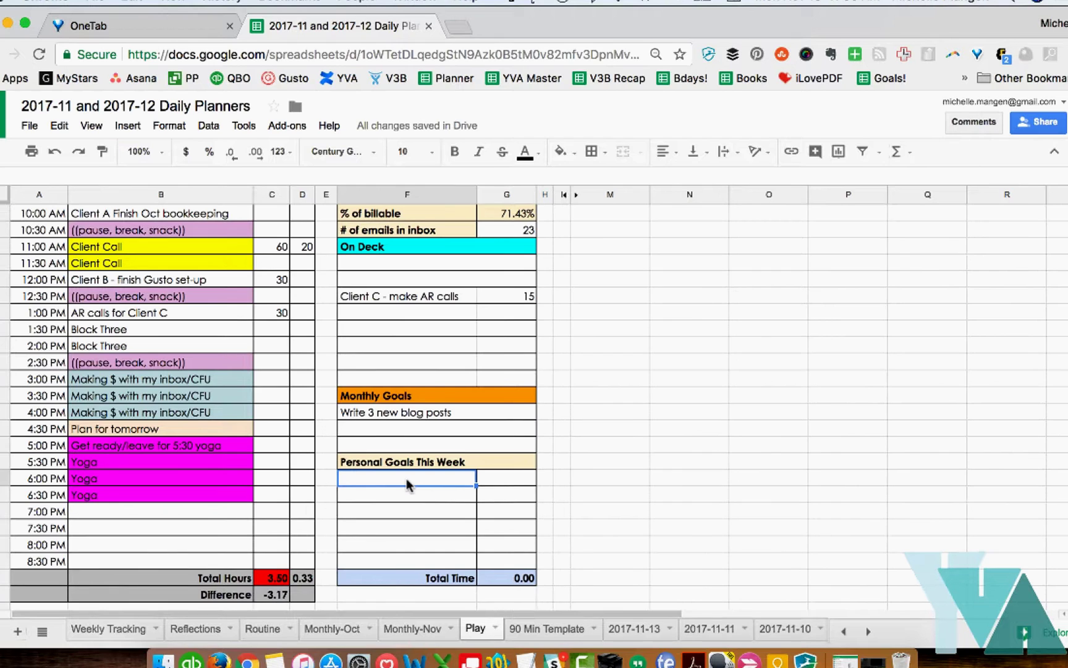
text(Hammock yoga)
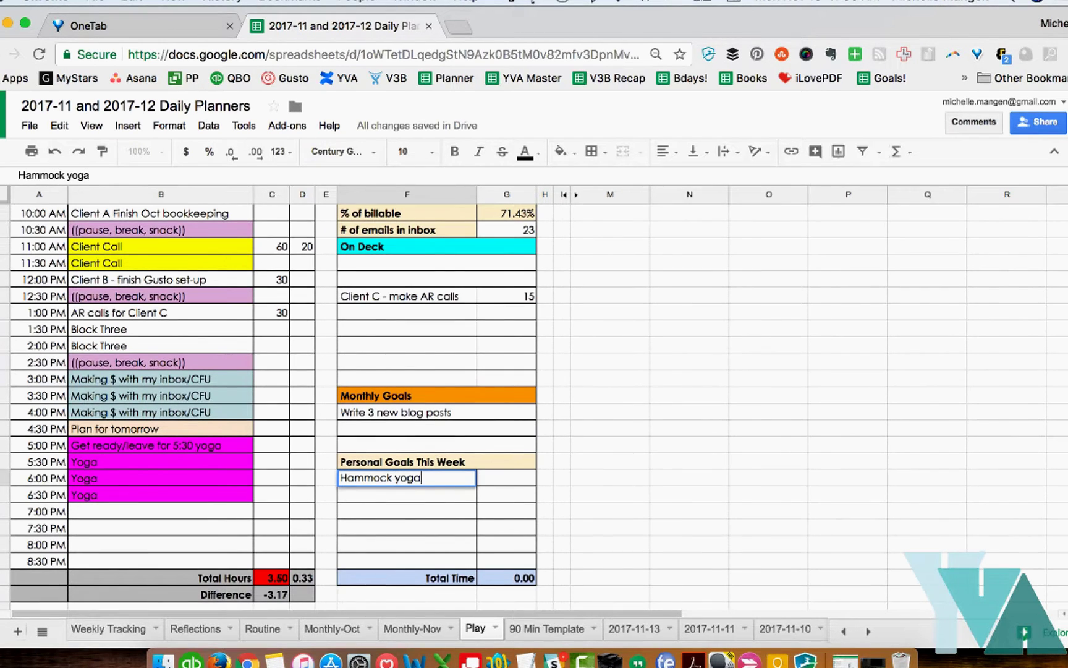
key(Return)
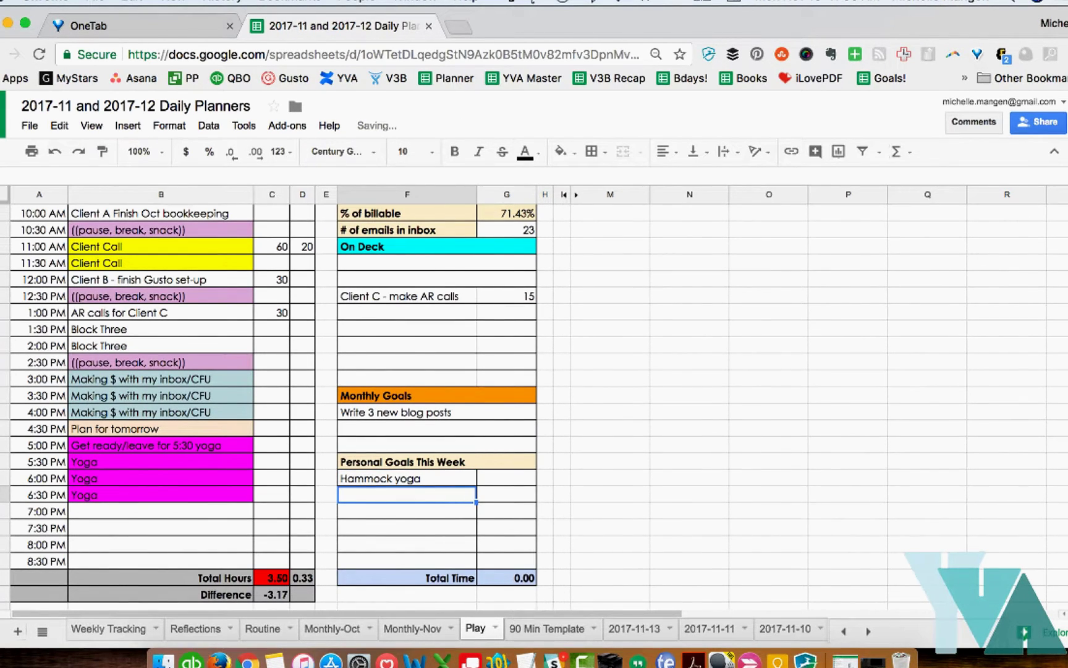
text(Slow flow yoga)
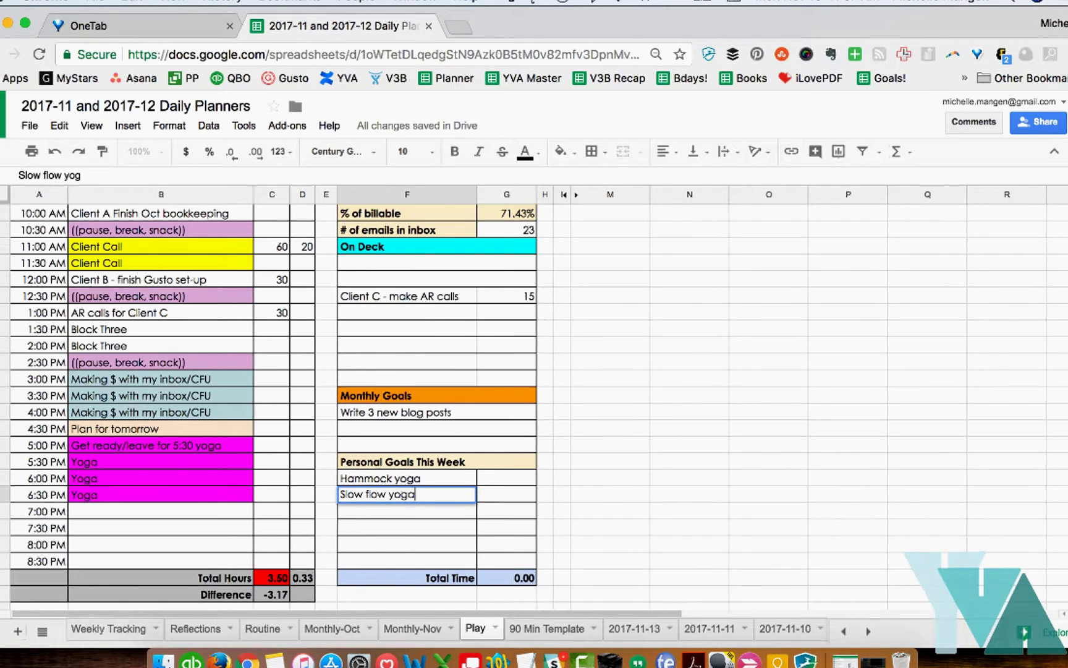
key(Return)
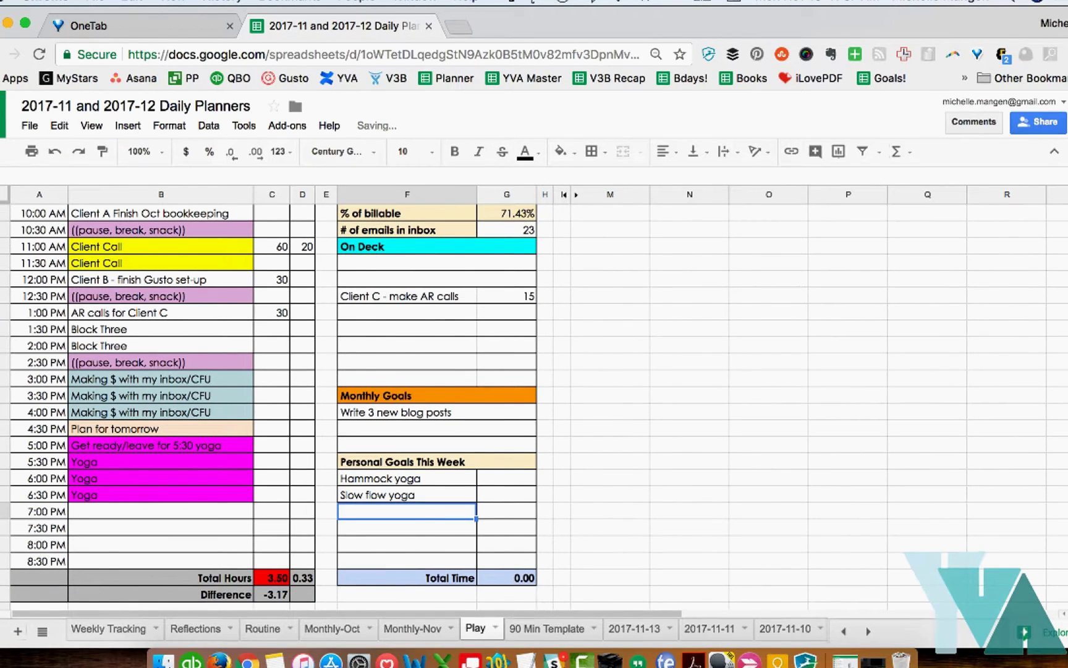
text(Walk every day)
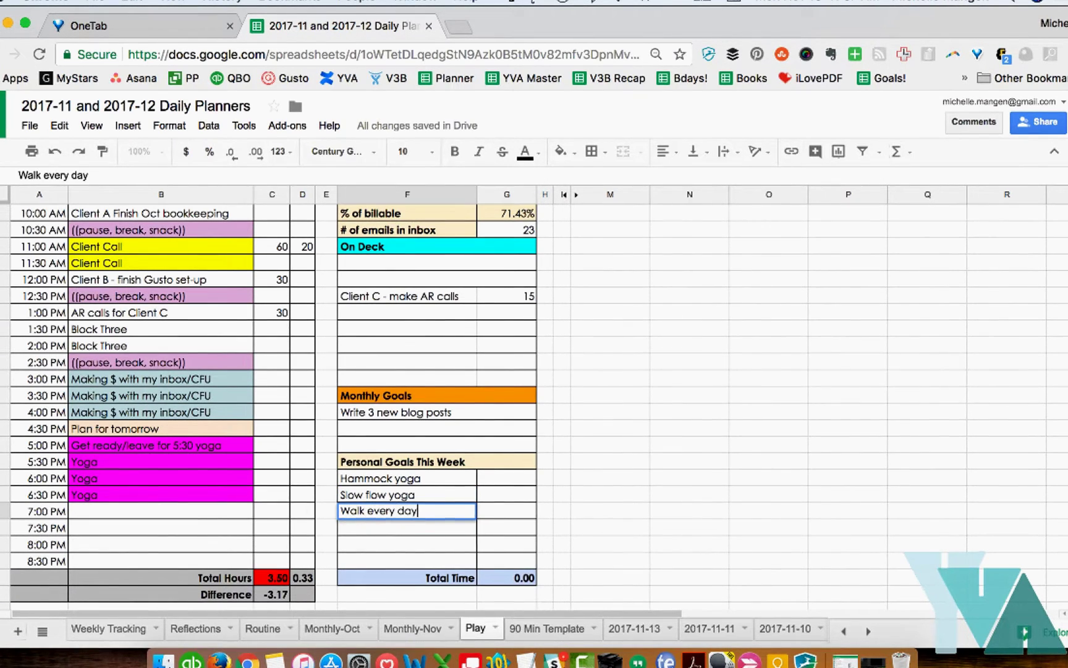
key(Return)
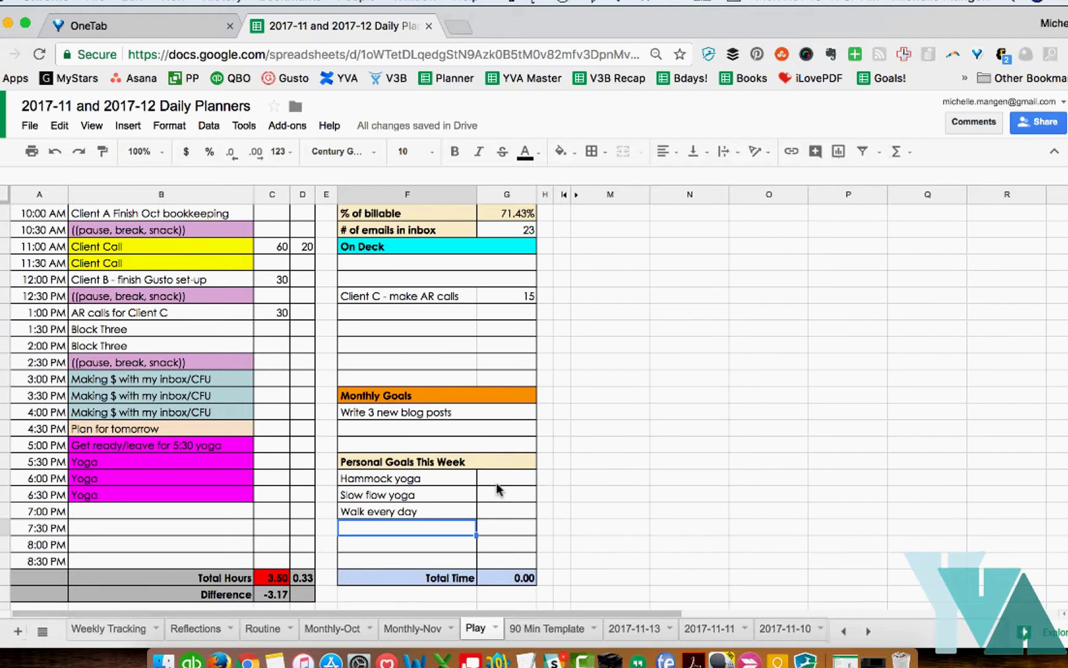
- Add Book campgrounds as the fourth weekly goal with 90 minutes
text(Book )
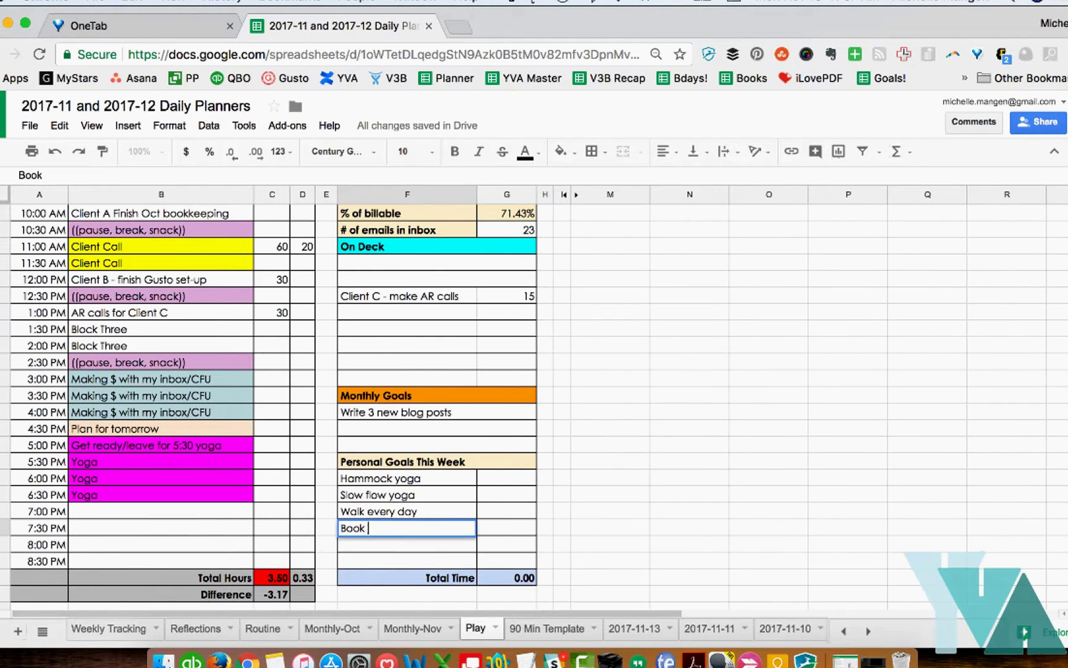
text(campgrounds)
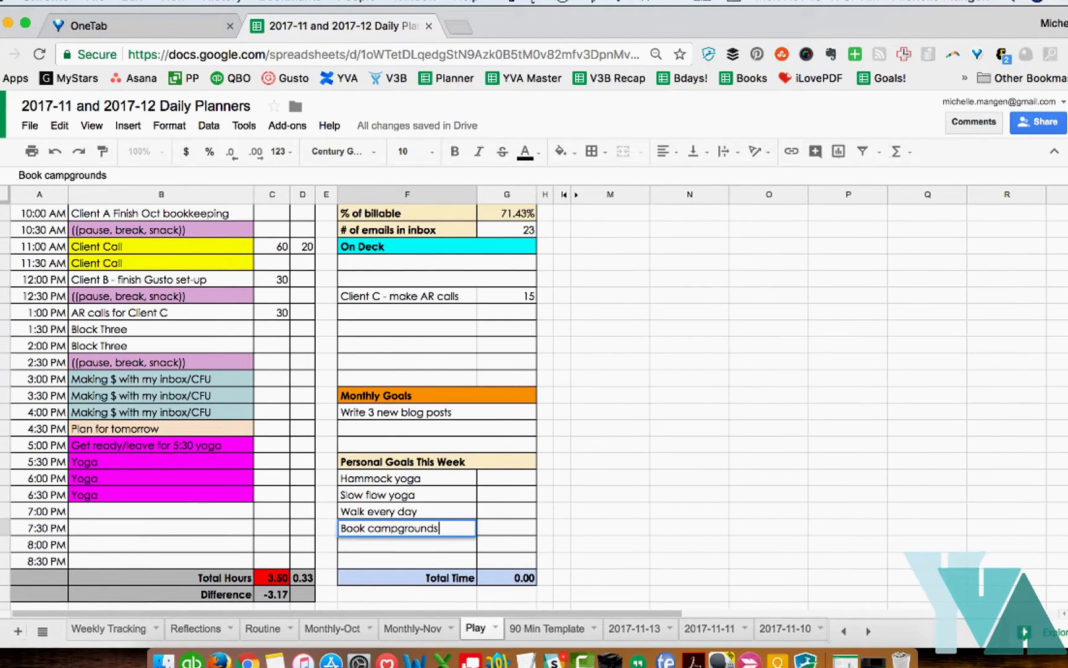
key(Tab)
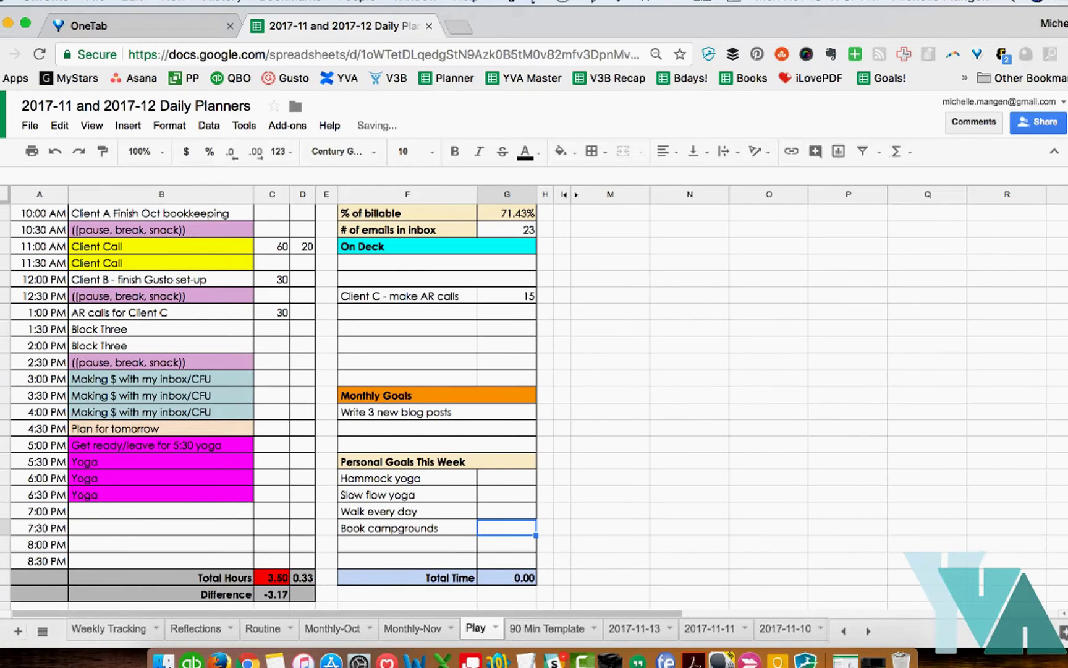
text(90)
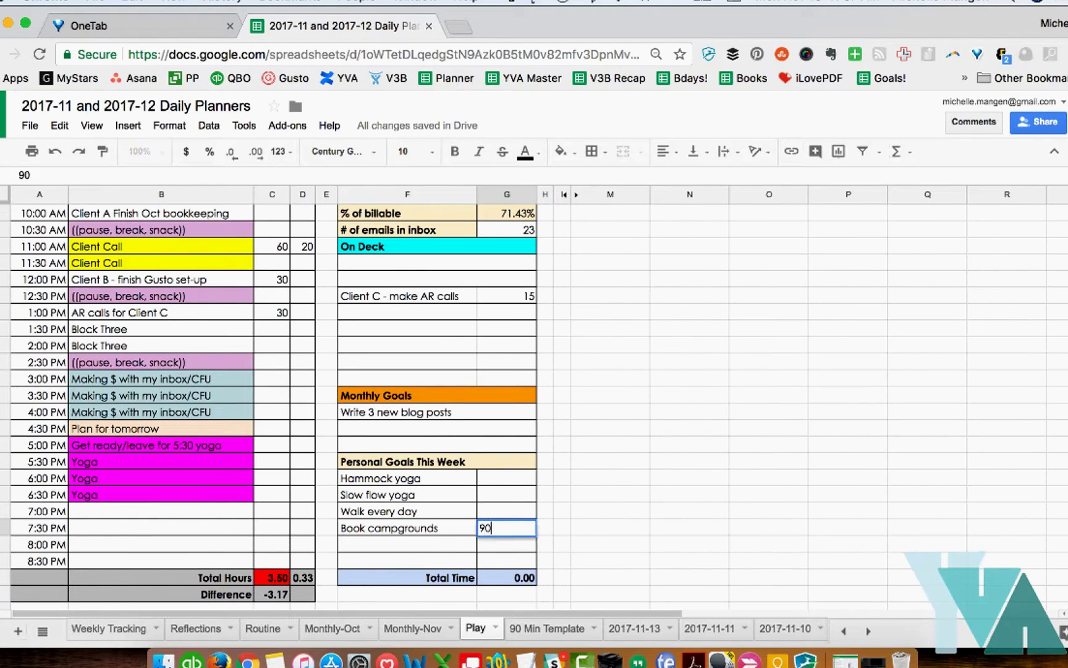
key(Return)
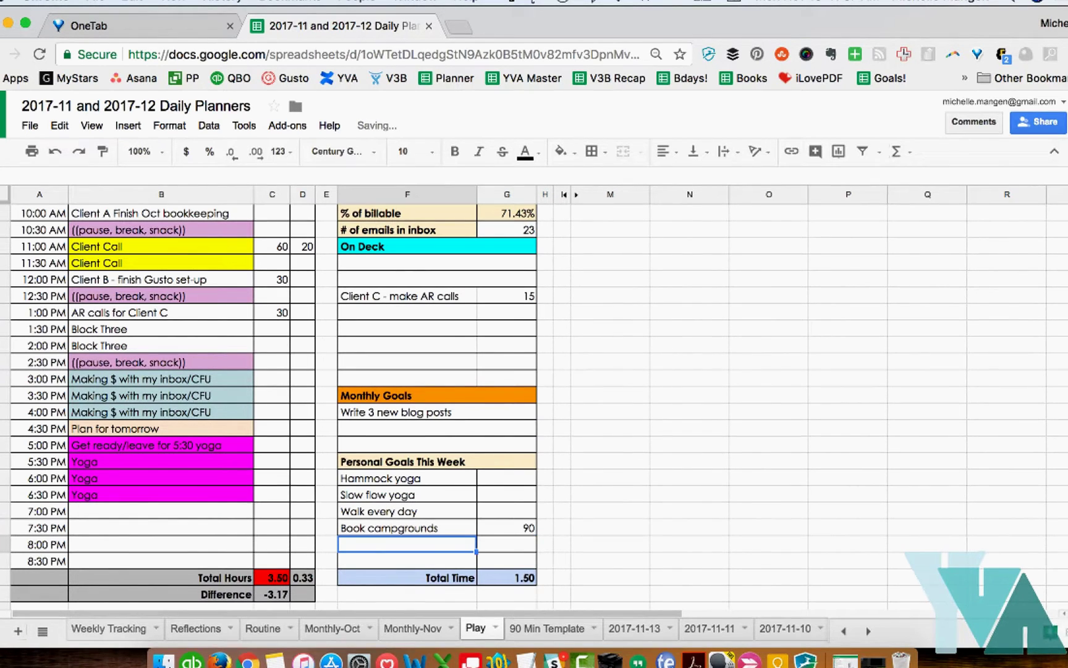
- Enter 'Research and book campsites' in the 7:00 PM task slot
click(178, 513)
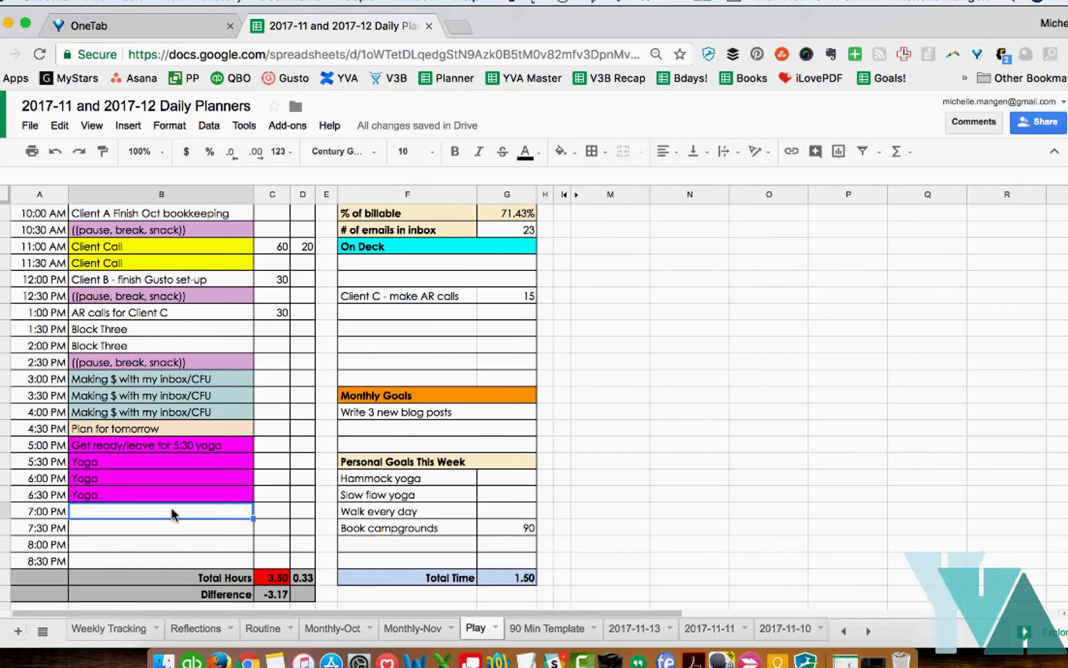
text(Rese)
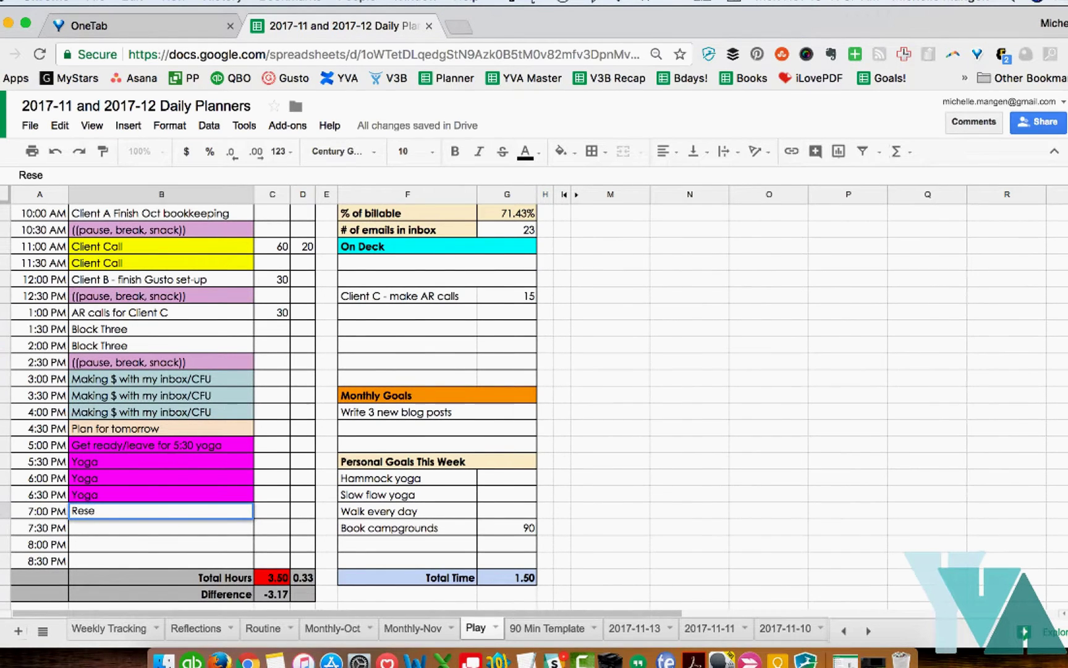
text(arch and boo)
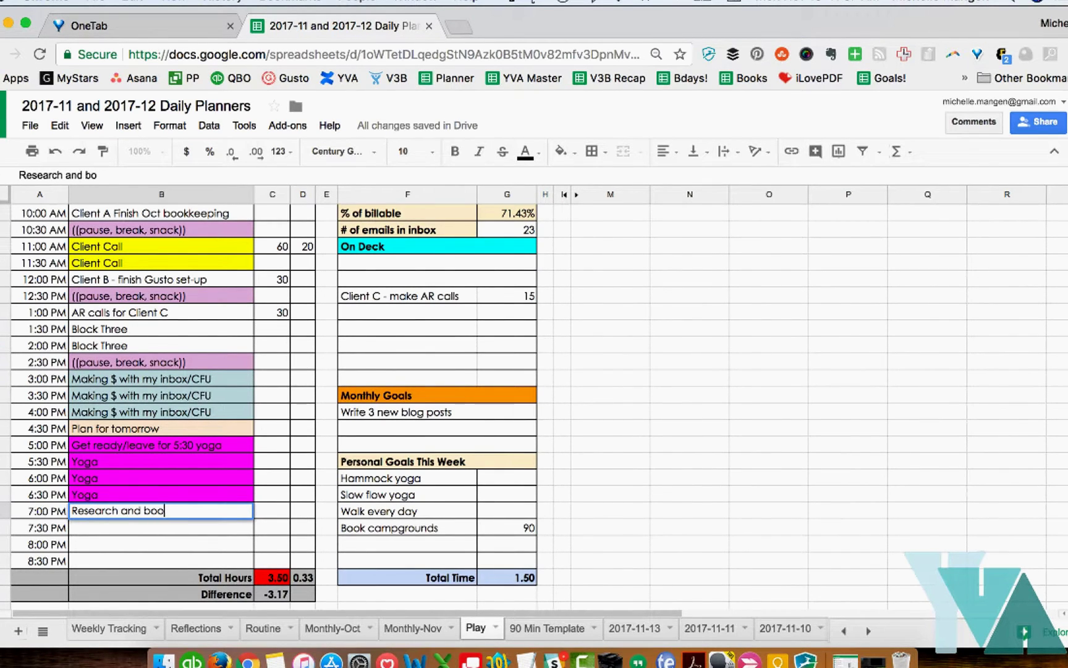
text(k campsites)
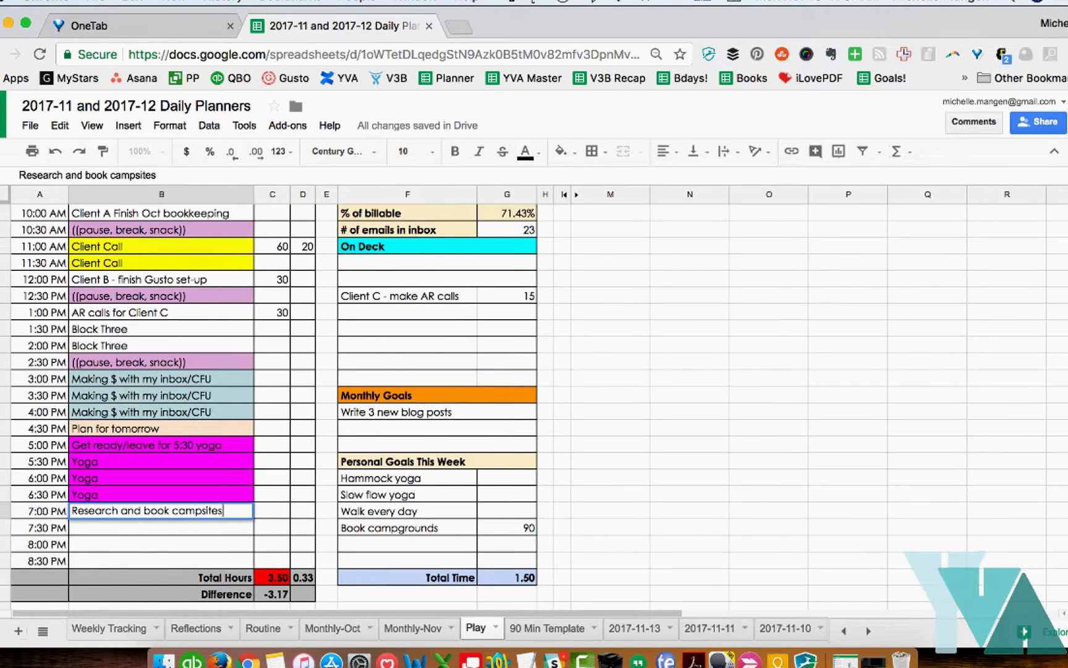
key(Return)
- Copy the campsite task into the 7:30 and 8:00 PM slots and select all three
key(Up)
key(super+c)
key(Down)
key(super+v)
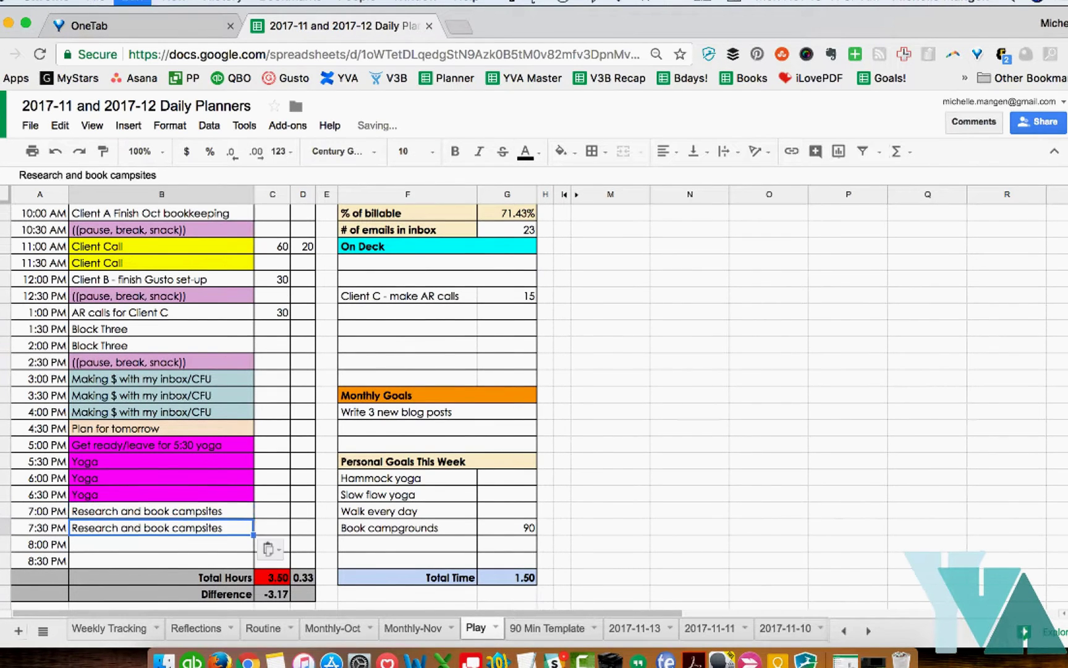
key(Down)
key(super+v)
key(Up)
key(Up)
key(shift+Down)
key(shift+Down)
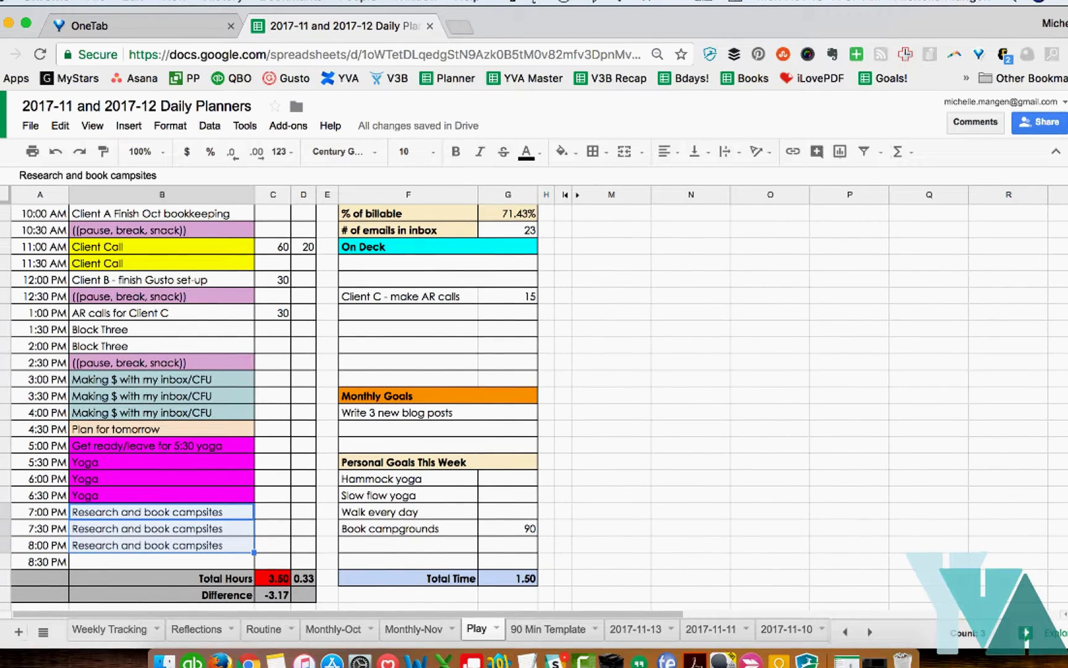
scroll(225, 456, up, 3)
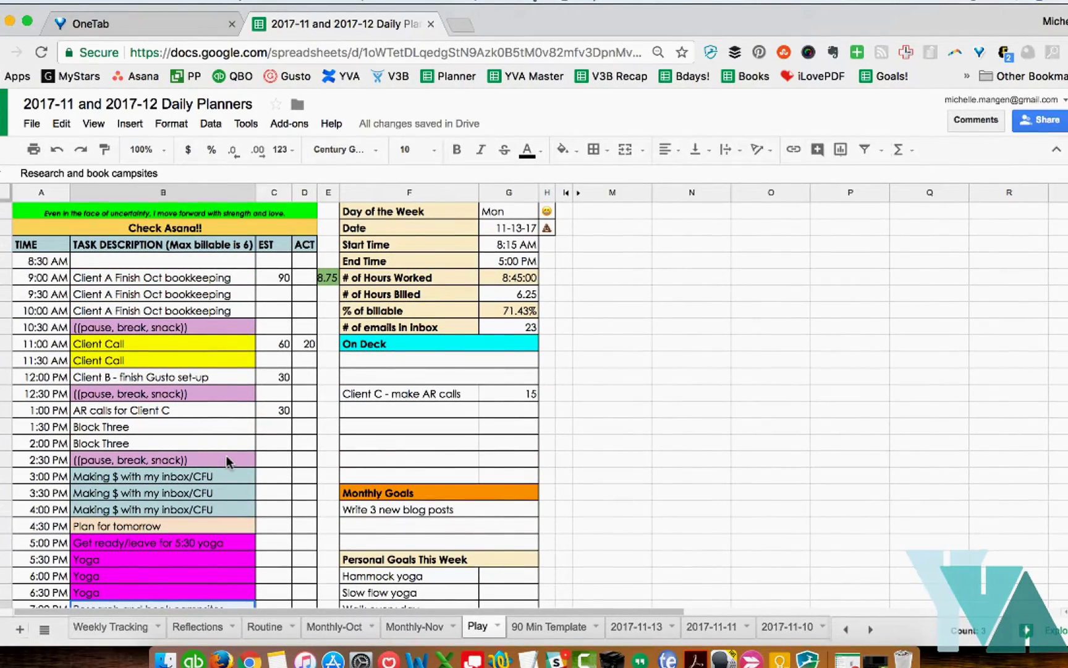
click(166, 214)
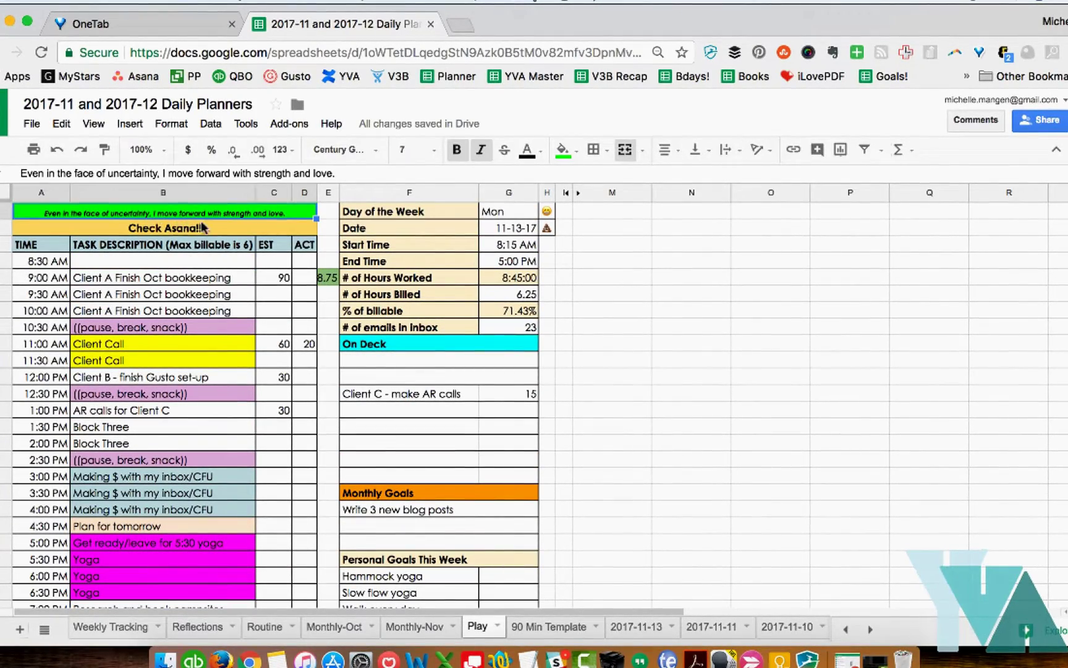